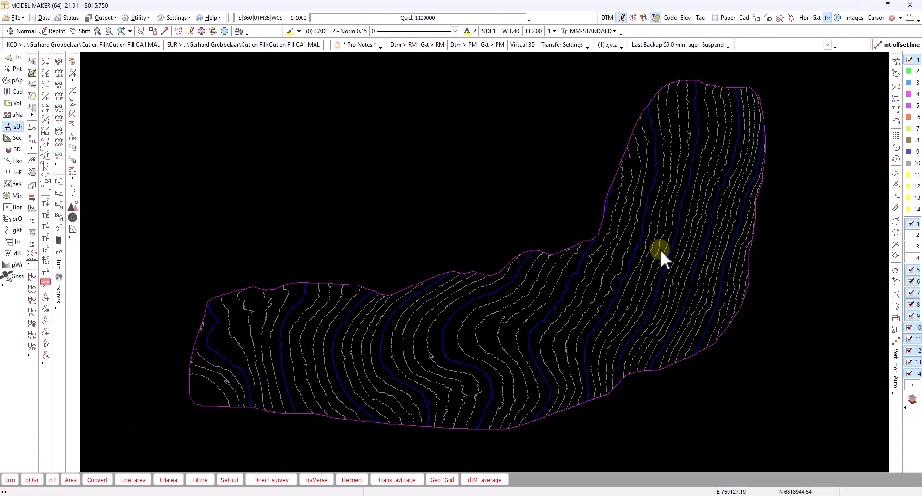
# Step: Compare the contours of surfaces 1 and 2 by displaying them separately and overlaid
pyautogui.scroll(1, 603, 301)
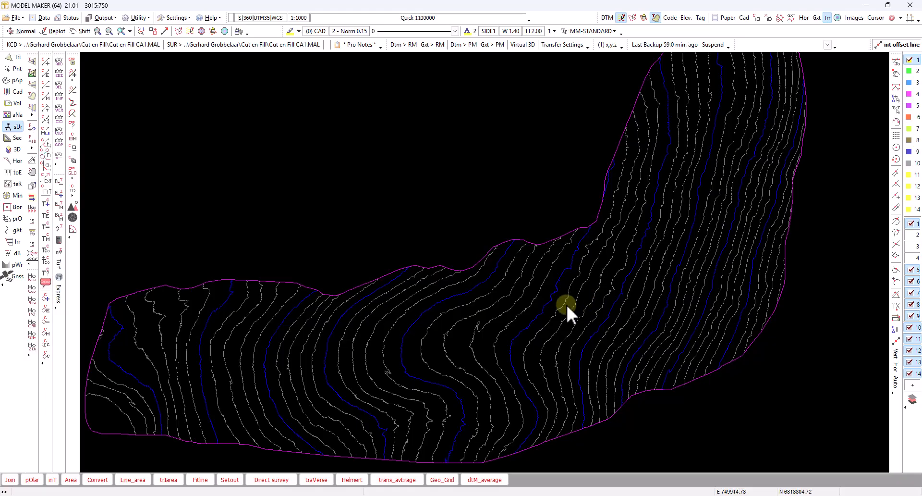
pyautogui.click(911, 225)
pyautogui.click(911, 235)
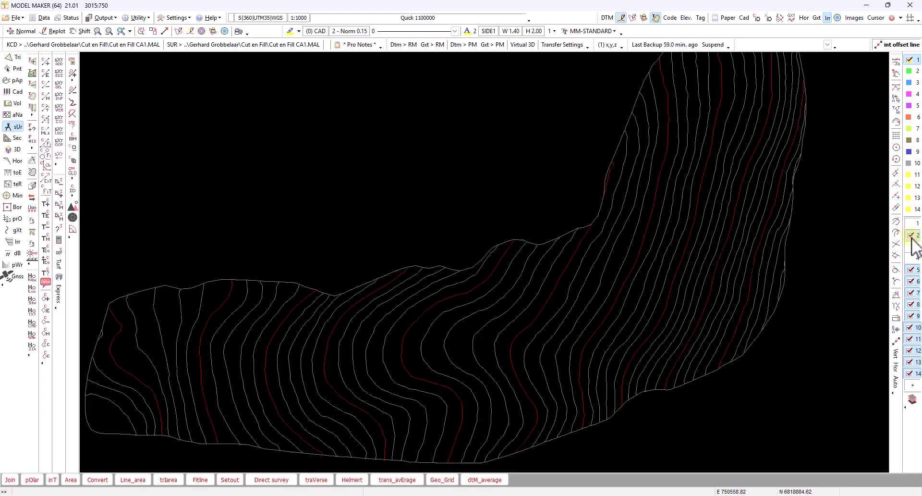
pyautogui.click(911, 223)
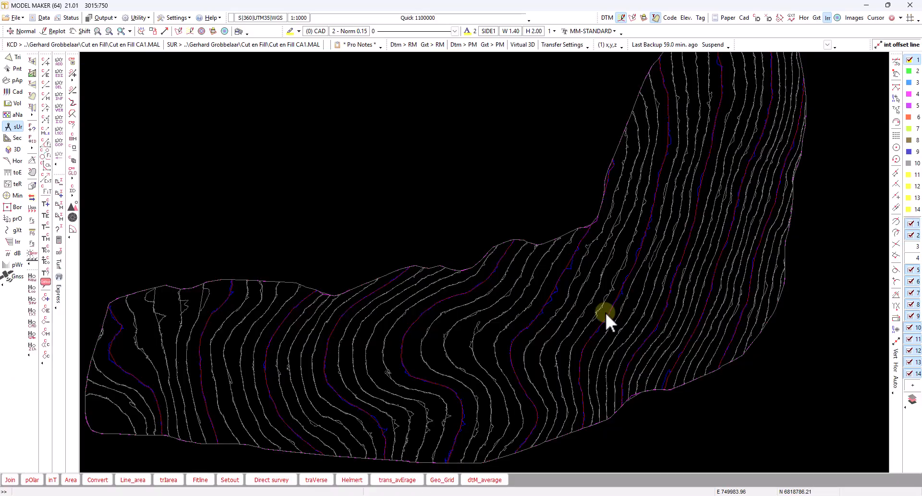
pyautogui.click(913, 235)
pyautogui.click(913, 235)
pyautogui.click(911, 223)
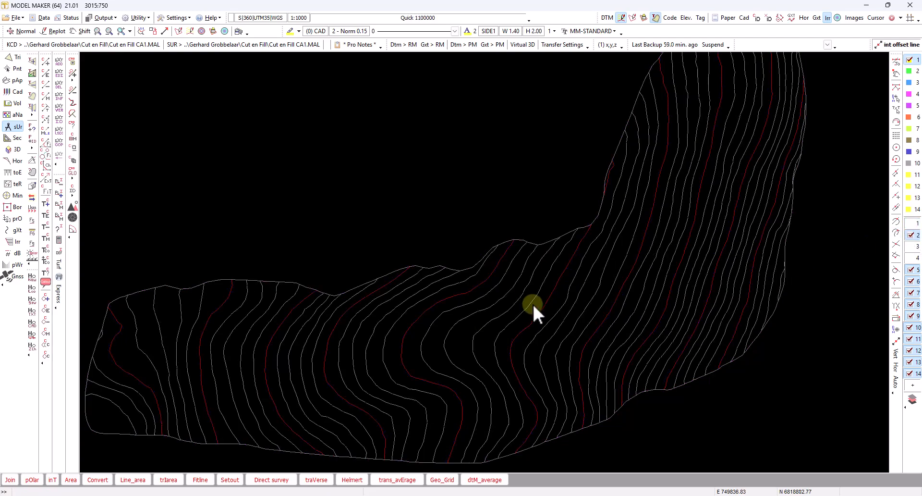
pyautogui.scroll(-1, 564, 294)
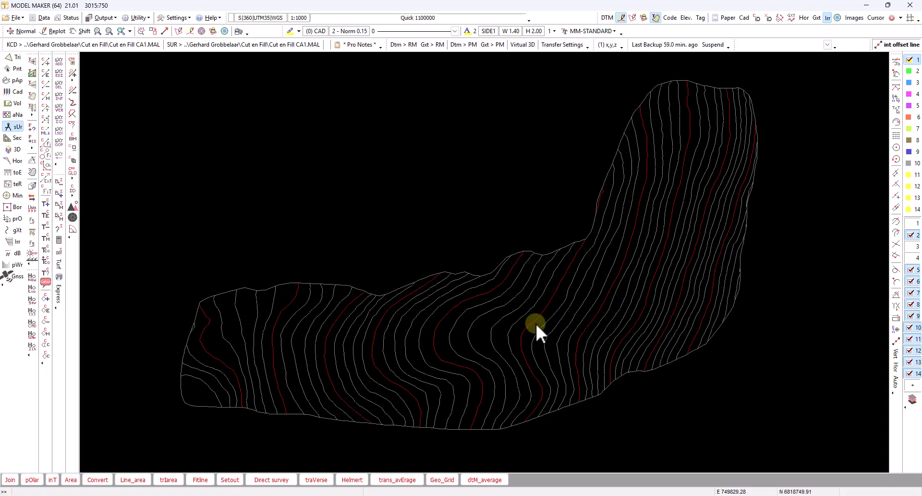
pyautogui.click(911, 224)
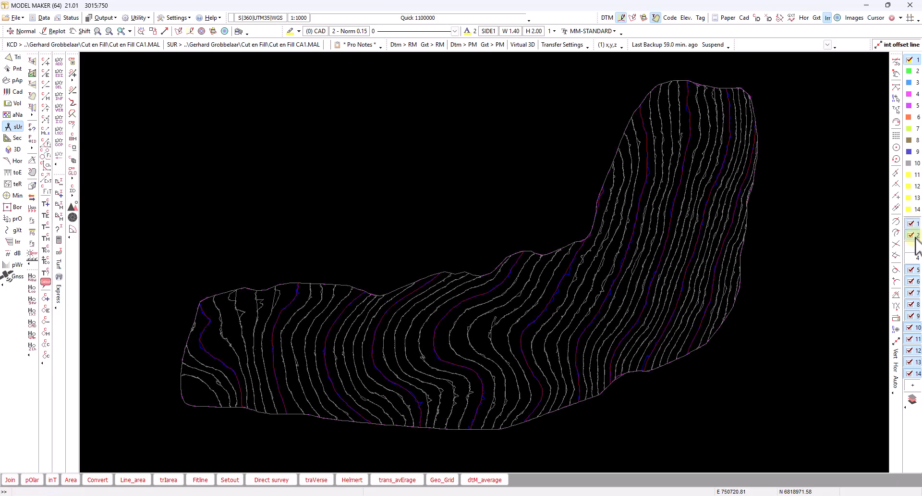
# Step: Start a new, empty project and clear the loaded terrain data from the workspace
pyautogui.click(15, 18)
pyautogui.click(35, 34)
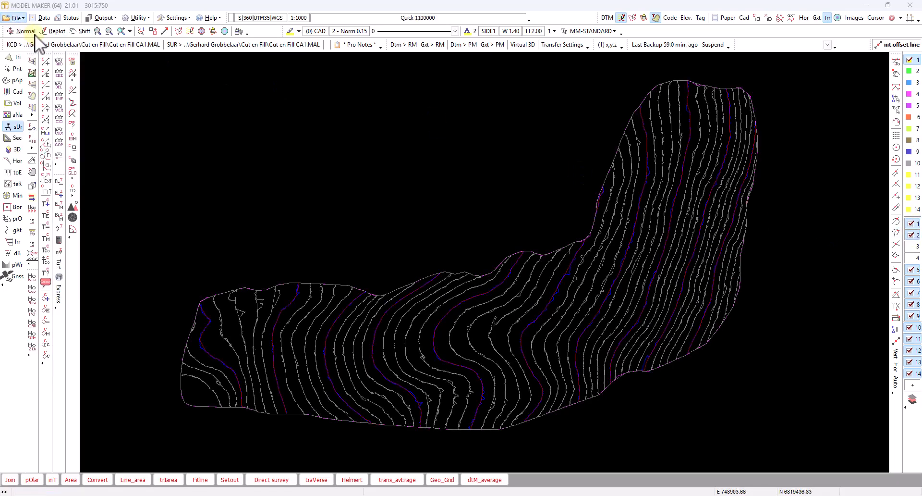
pyautogui.click(509, 242)
pyautogui.click(527, 299)
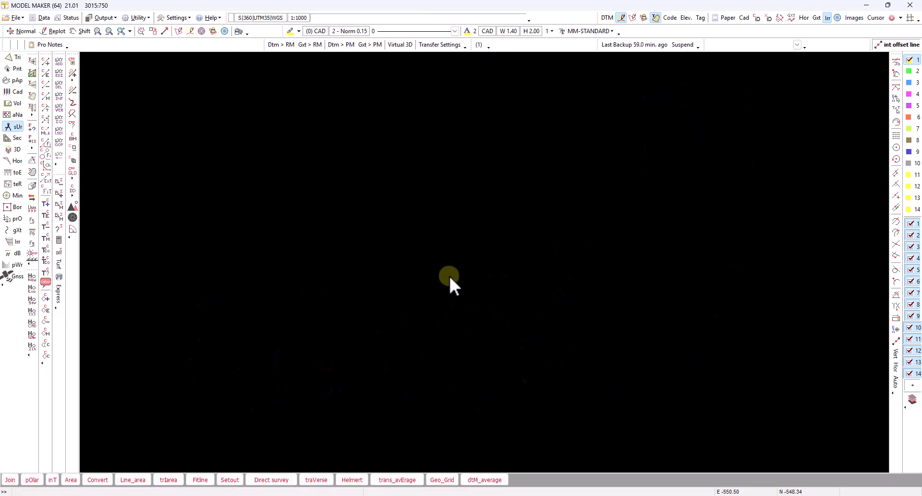
# Step: Set the system configuration's coordinate system to LO with central meridian 29
pyautogui.click(252, 17)
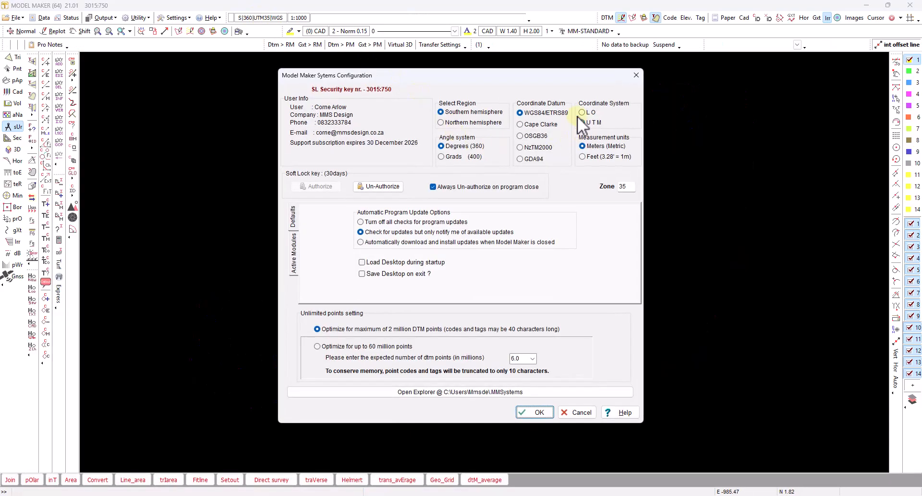
pyautogui.click(589, 123)
pyautogui.click(624, 190)
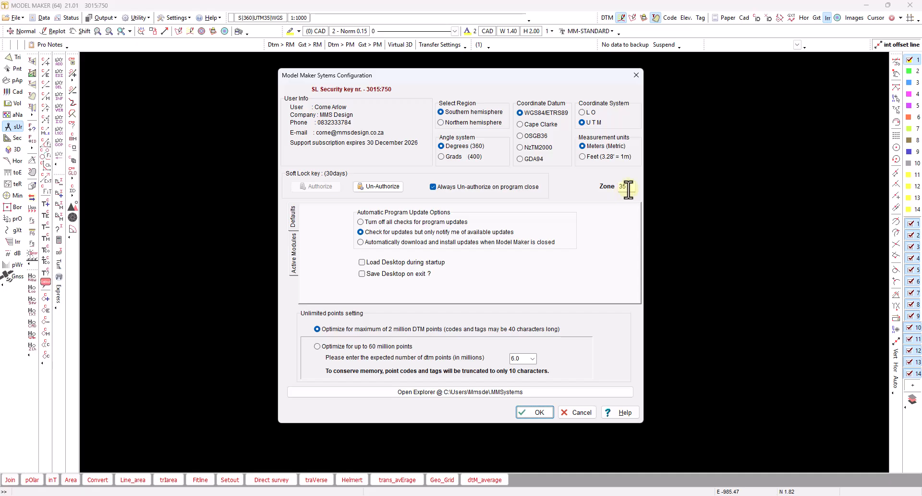
pyautogui.click(583, 113)
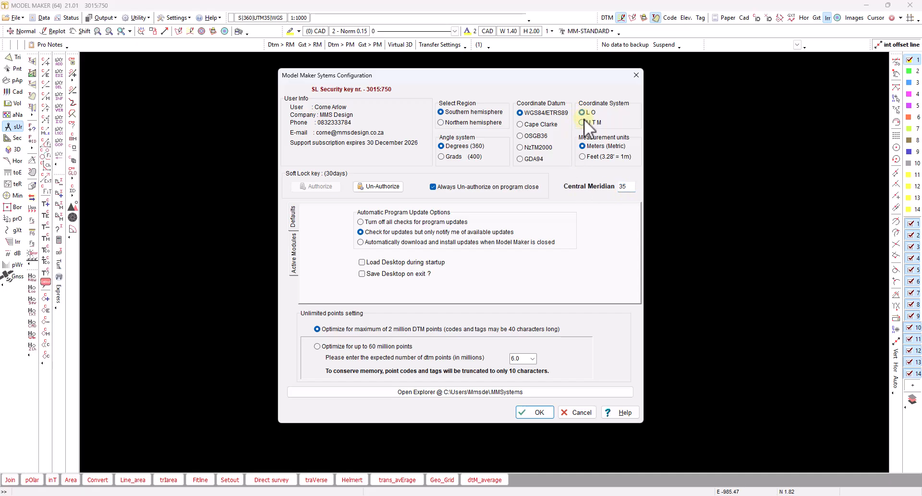
pyautogui.doubleClick(625, 186)
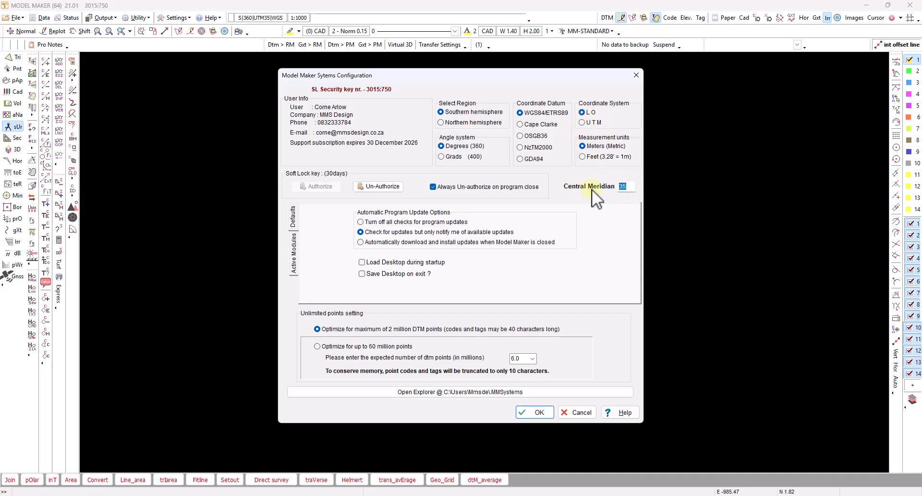
pyautogui.write('29')
pyautogui.doubleClick(623, 187)
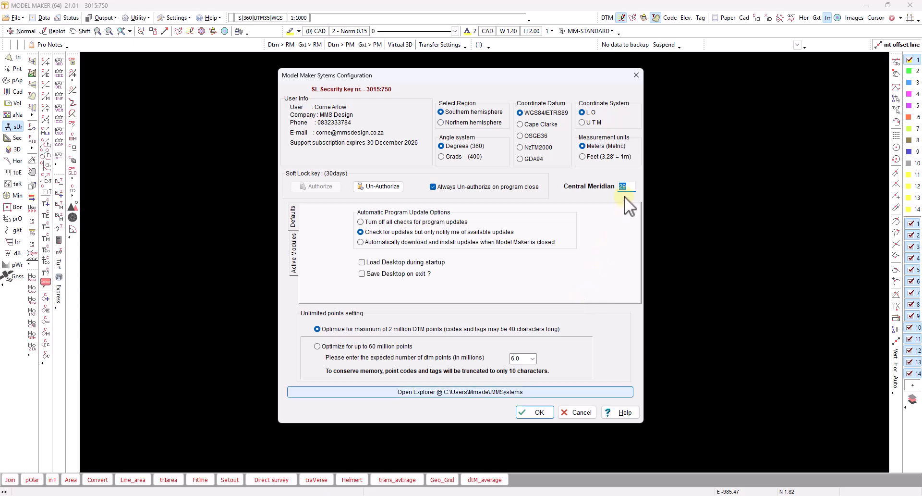
pyautogui.click(534, 413)
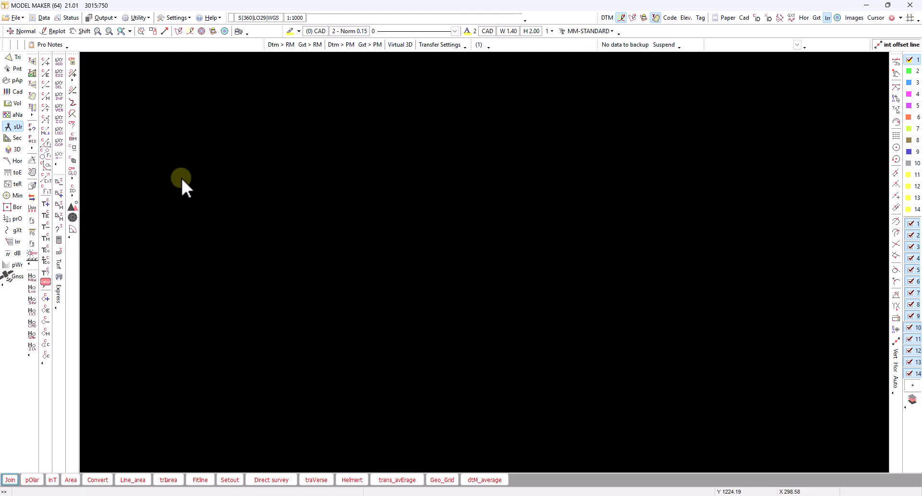
# Step: Switch to File Explorer and browse to the client's Cut en Fill folder under Client Correspondence
pyautogui.press('super+e')
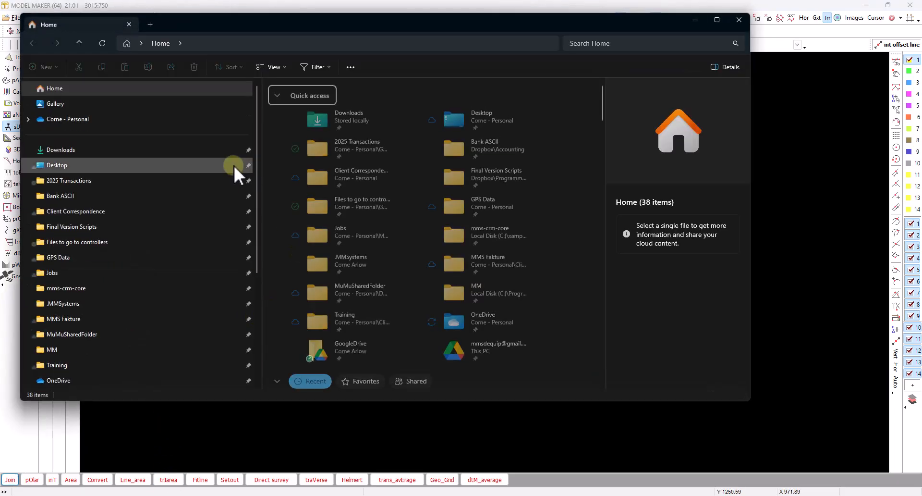
pyautogui.click(77, 213)
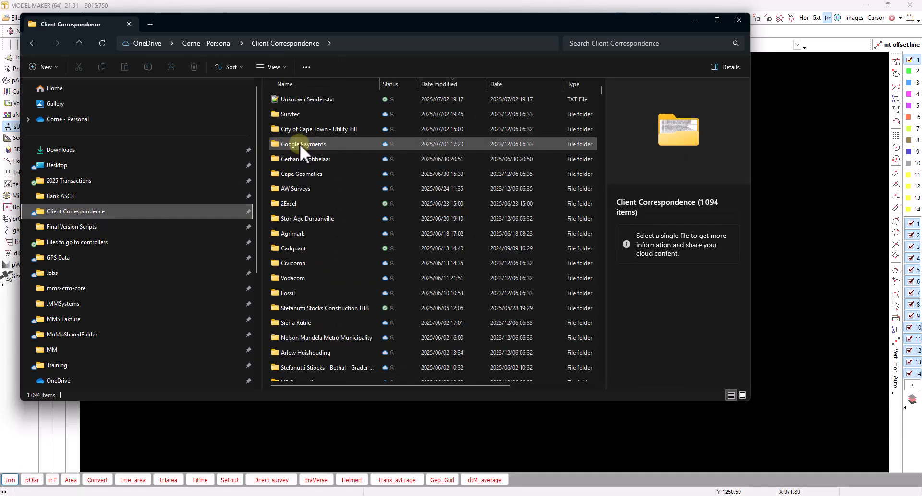
pyautogui.click(316, 161)
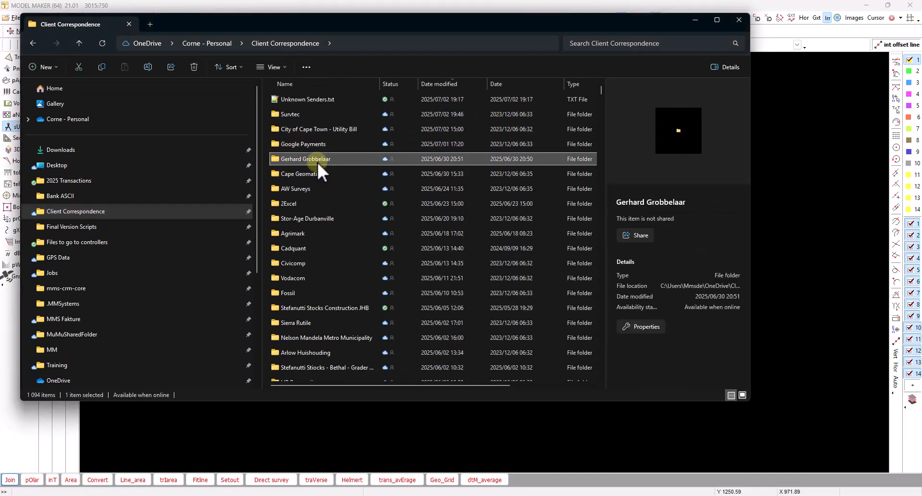
pyautogui.doubleClick(316, 161)
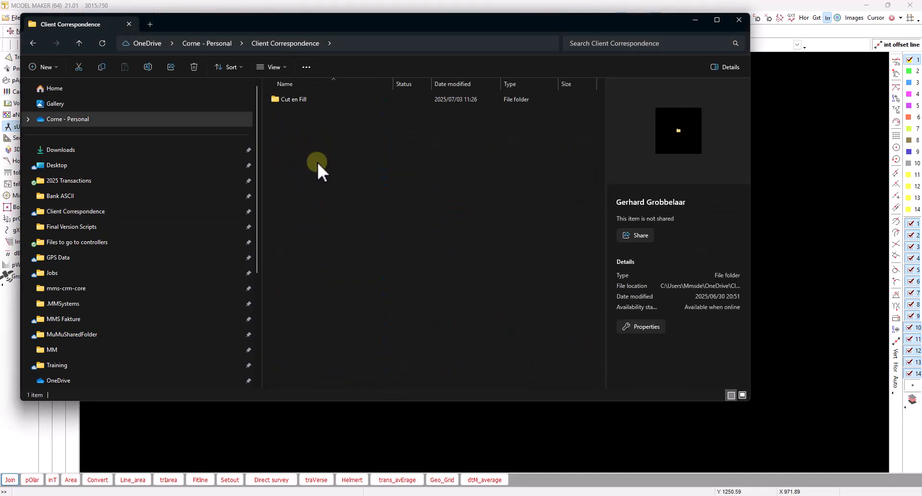
pyautogui.doubleClick(293, 99)
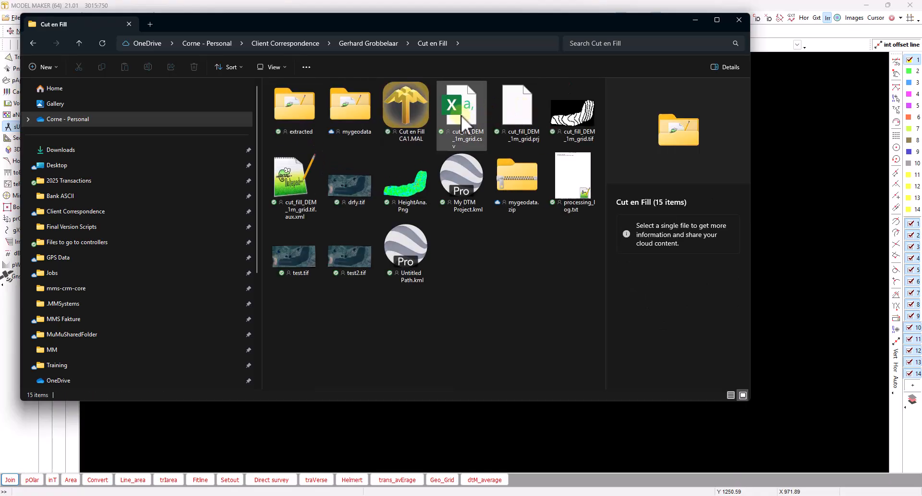
# Step: Open the projection file cut_fill_DEM_1m_grid.prj in Notepad++
pyautogui.click(523, 114)
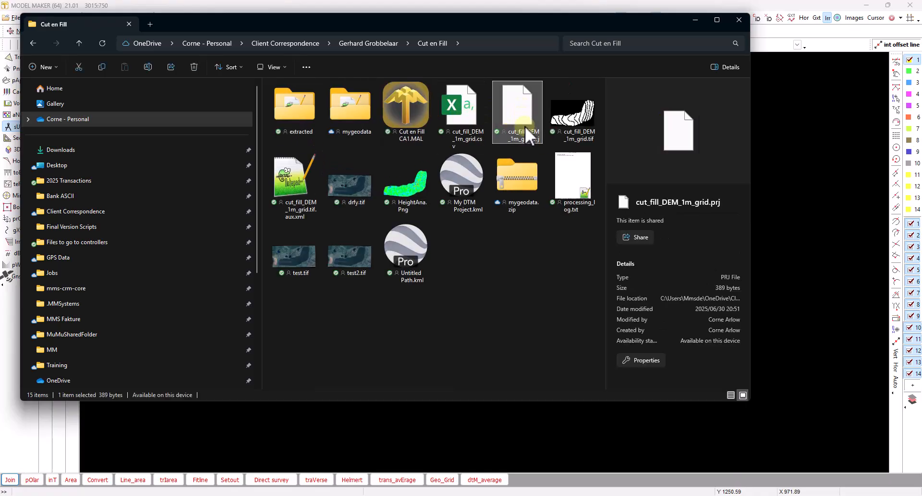
pyautogui.rightClick(526, 126)
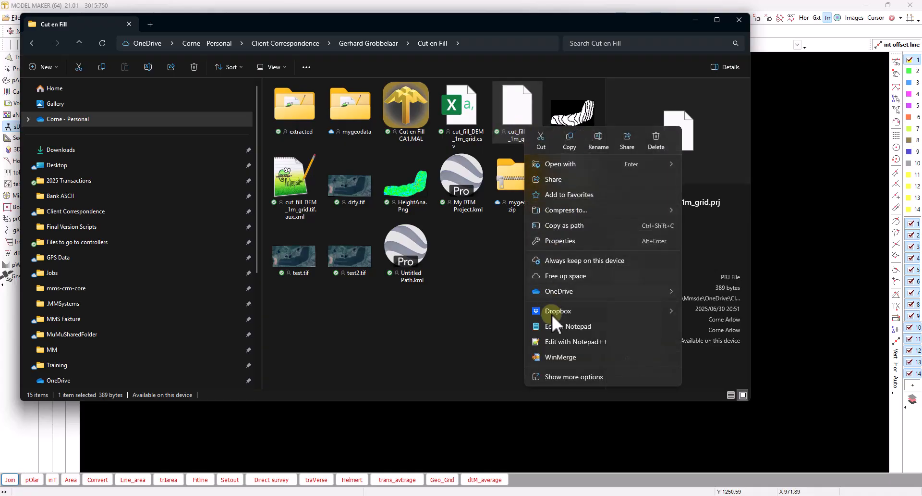
pyautogui.click(560, 342)
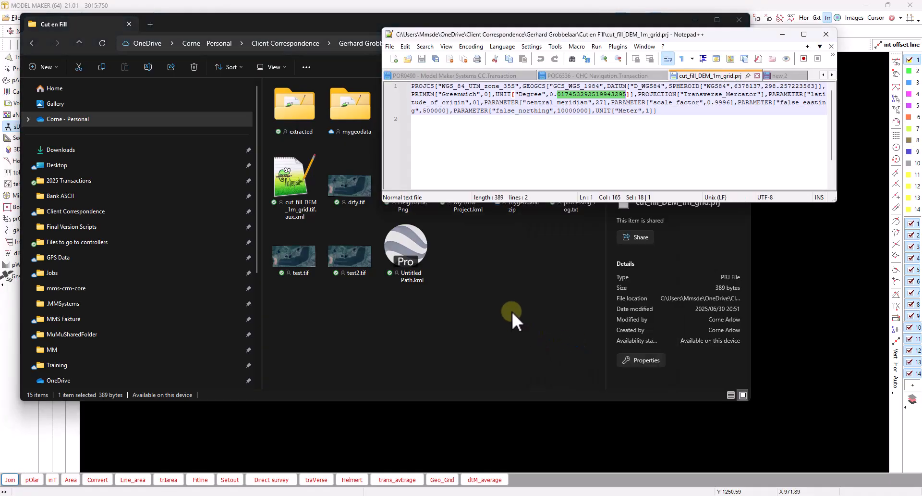
# Step: Examine the datum, spheroid, UTM zone and projection parameters in the projection file, and return to Model Maker
pyautogui.click(593, 160)
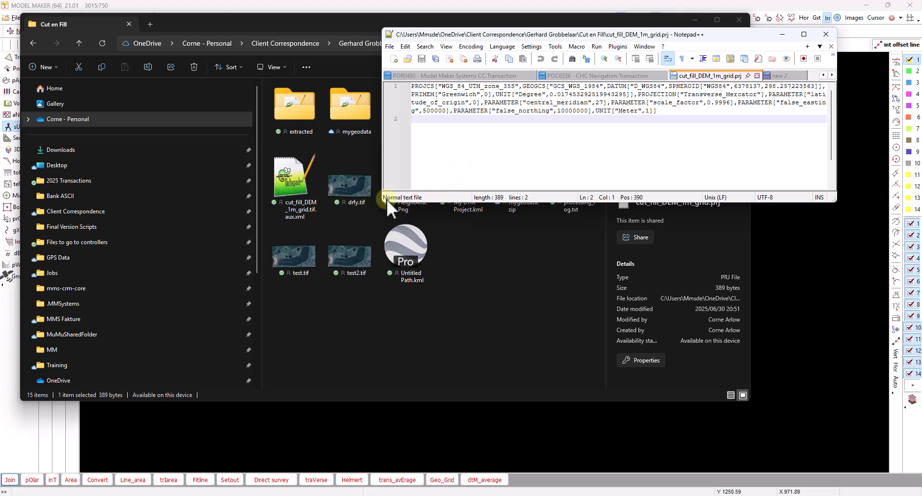
pyautogui.moveTo(411, 87); pyautogui.dragTo(793, 81)
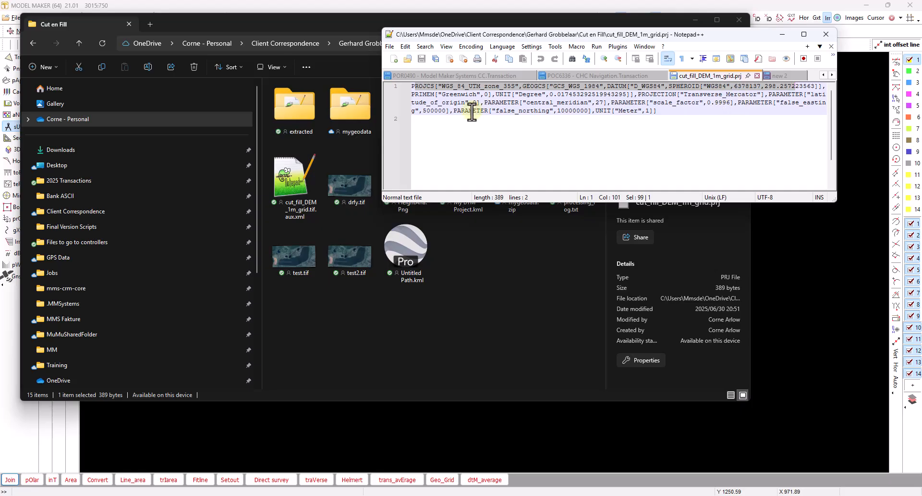
pyautogui.doubleClick(717, 87)
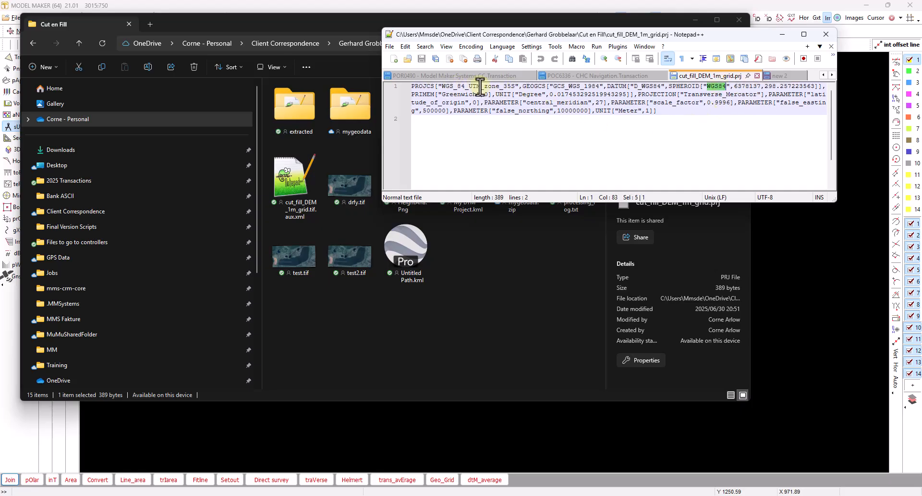
pyautogui.moveTo(504, 87); pyautogui.dragTo(514, 87)
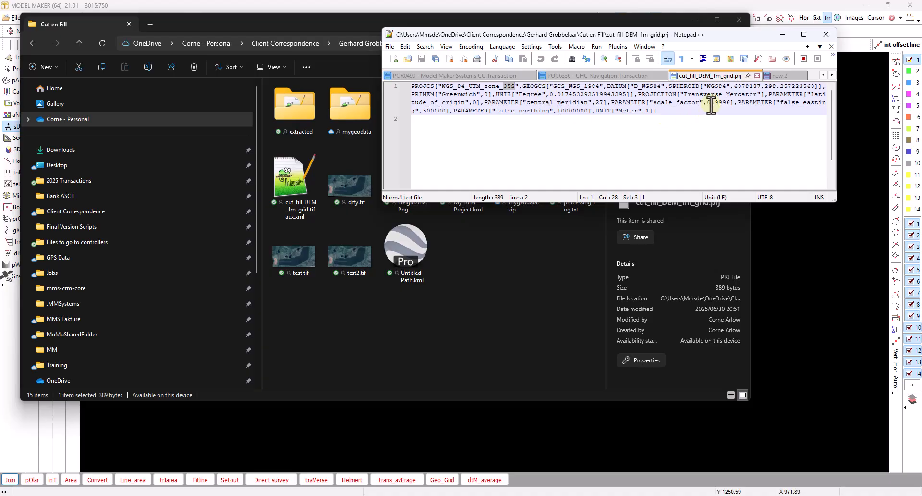
pyautogui.moveTo(657, 111); pyautogui.dragTo(406, 87)
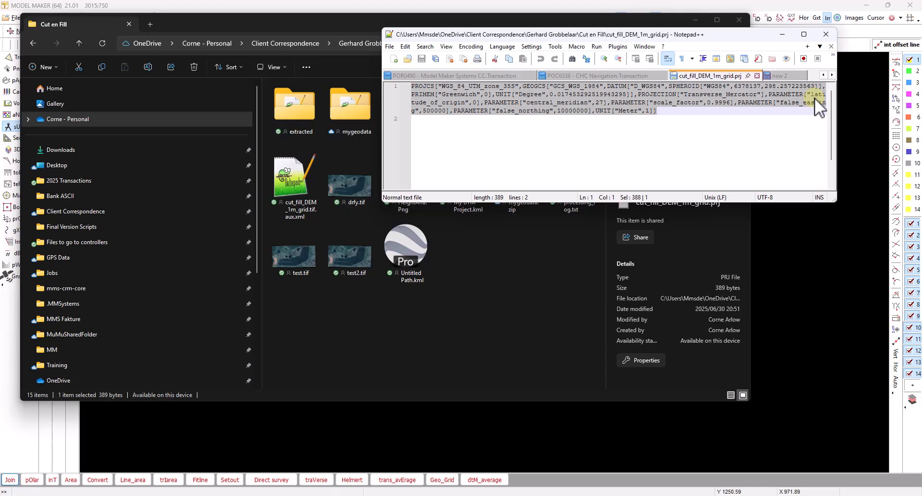
pyautogui.click(544, 298)
pyautogui.click(314, 440)
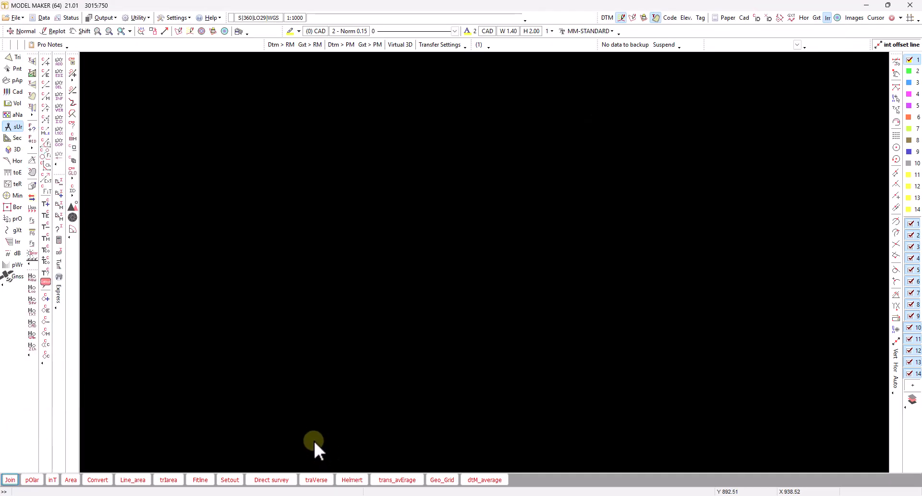
# Step: Start extracting elevation data from the DEM file cut_fill_DEM_1m_grid.tif in the Cut en Fill folder
pyautogui.click(16, 18)
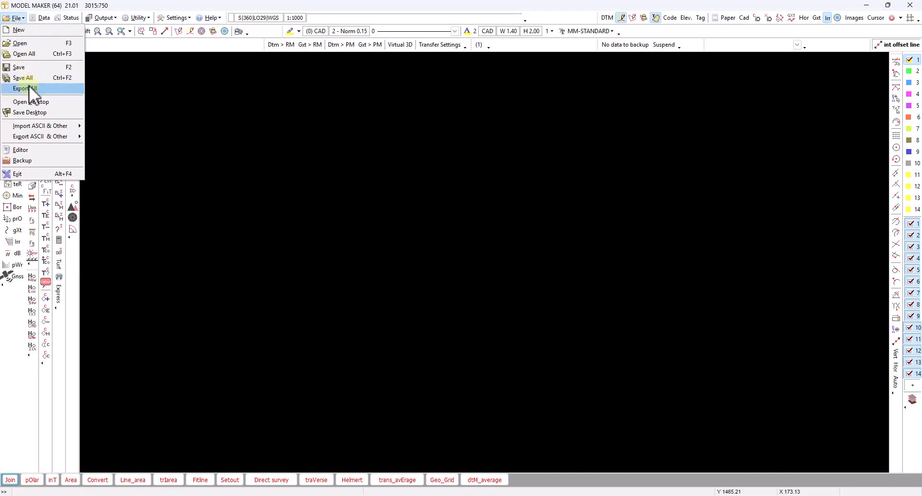
pyautogui.moveTo(60, 126)
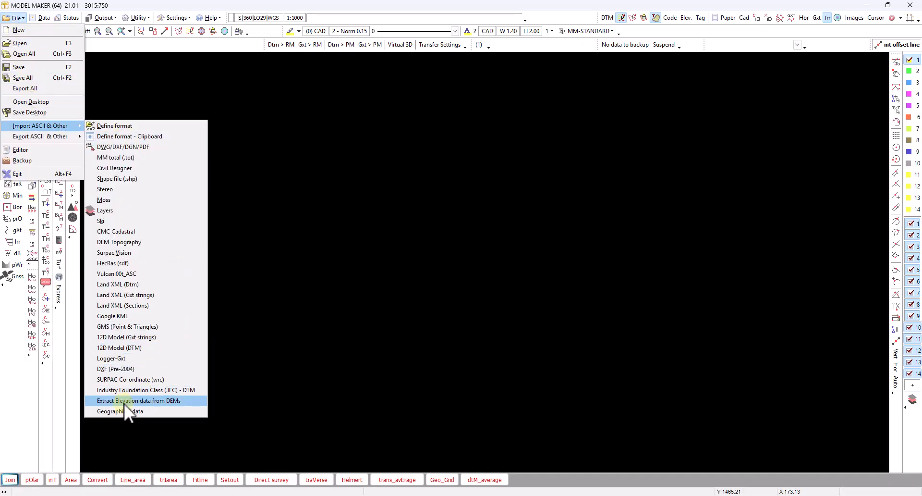
pyautogui.click(172, 400)
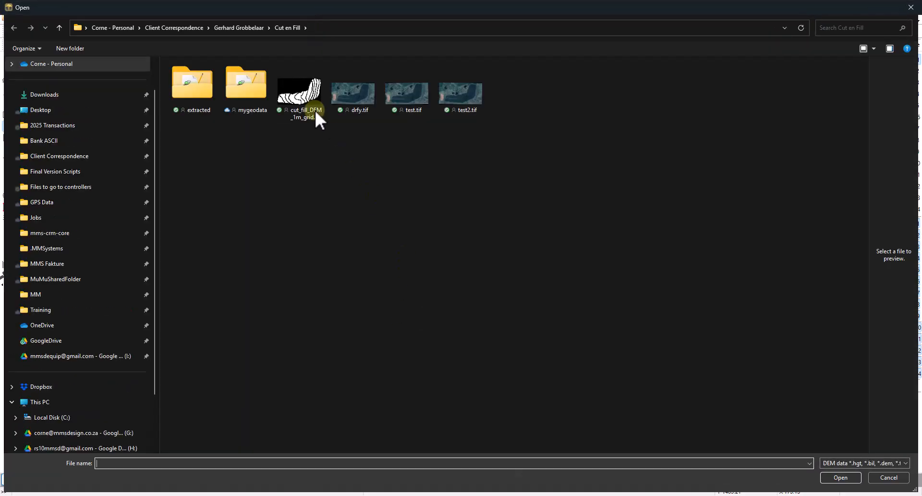
pyautogui.click(307, 95)
pyautogui.doubleClick(308, 95)
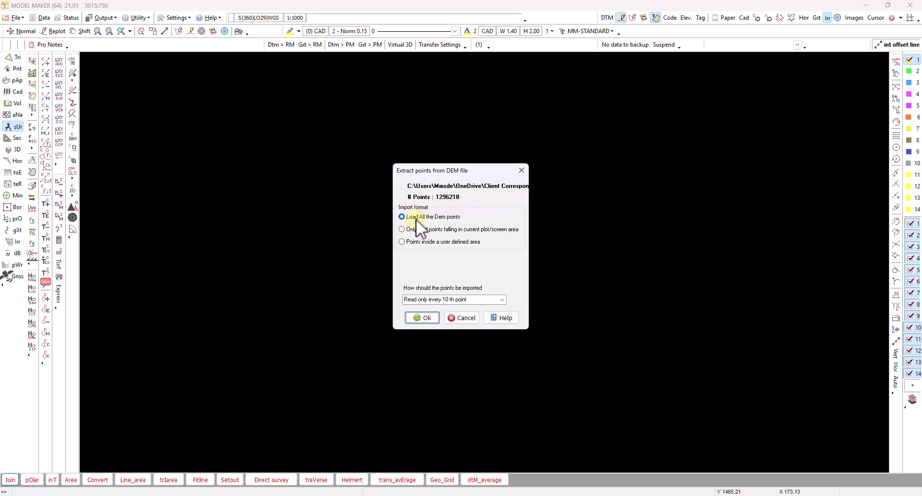
# Step: Import all the DEM points, reading only every 10th point
pyautogui.click(502, 299)
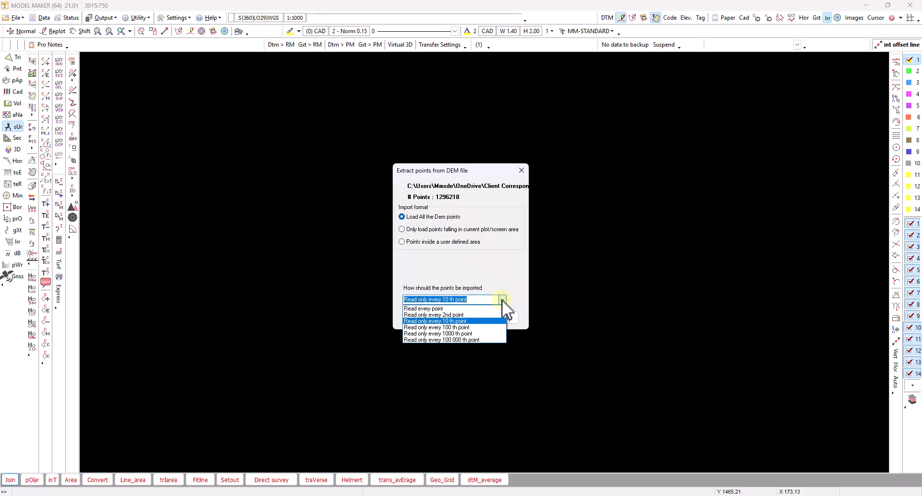
pyautogui.click(464, 320)
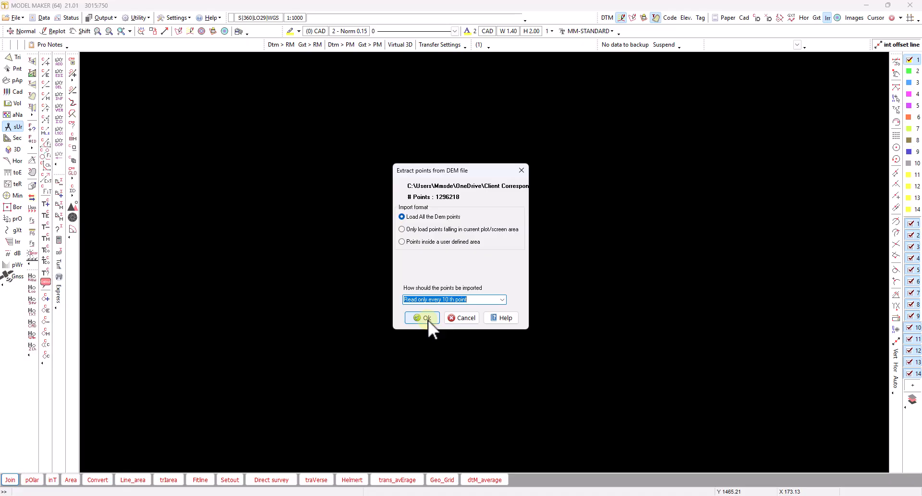
pyautogui.click(502, 299)
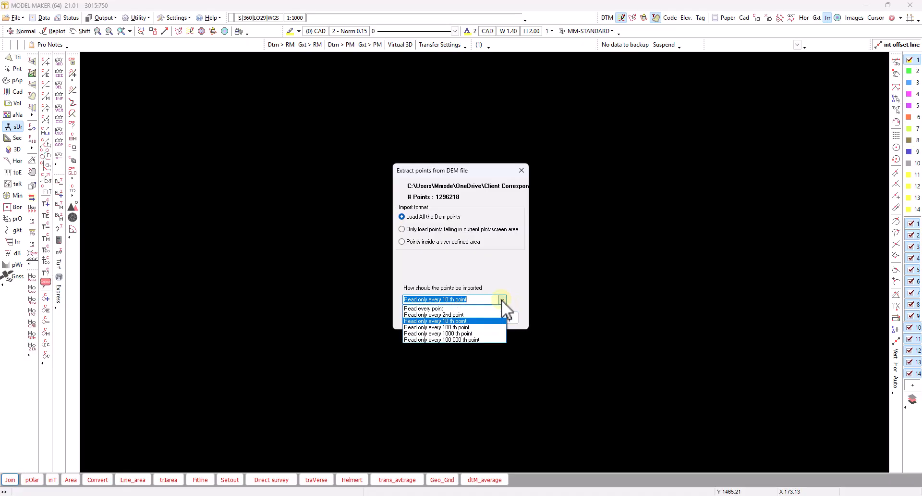
pyautogui.click(464, 322)
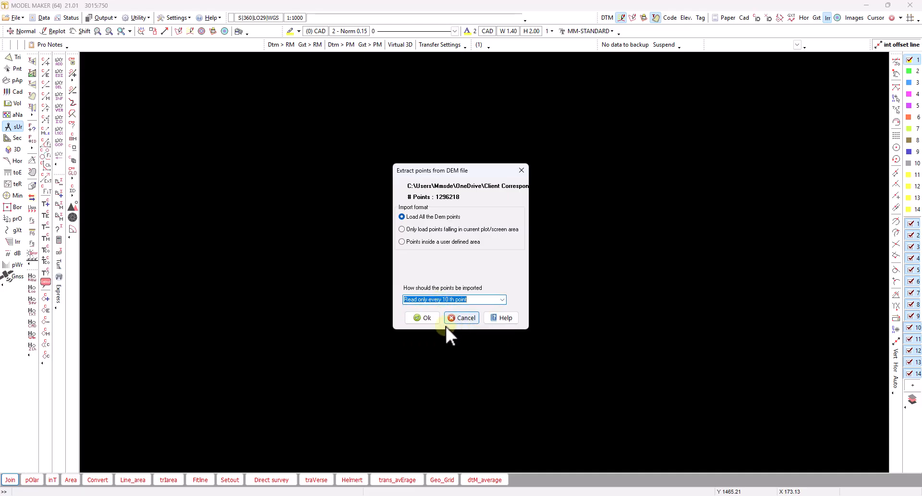
pyautogui.click(428, 321)
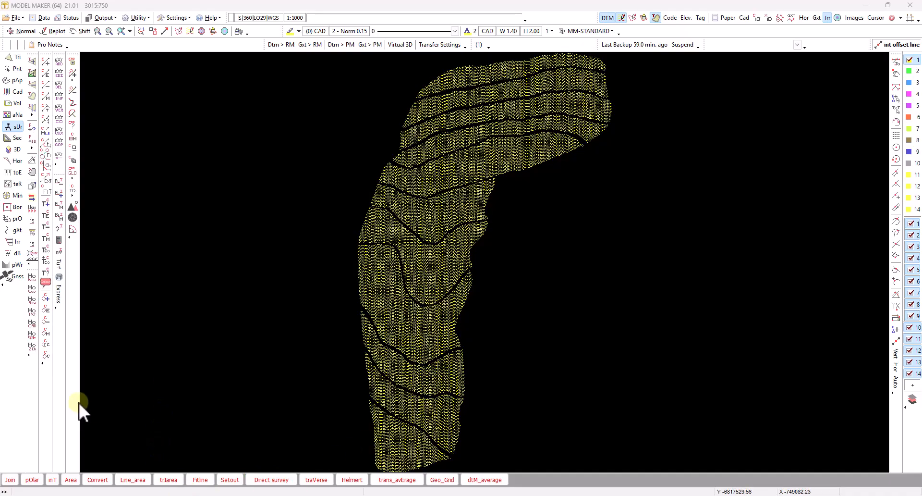
pyautogui.click(17, 18)
pyautogui.moveTo(60, 128)
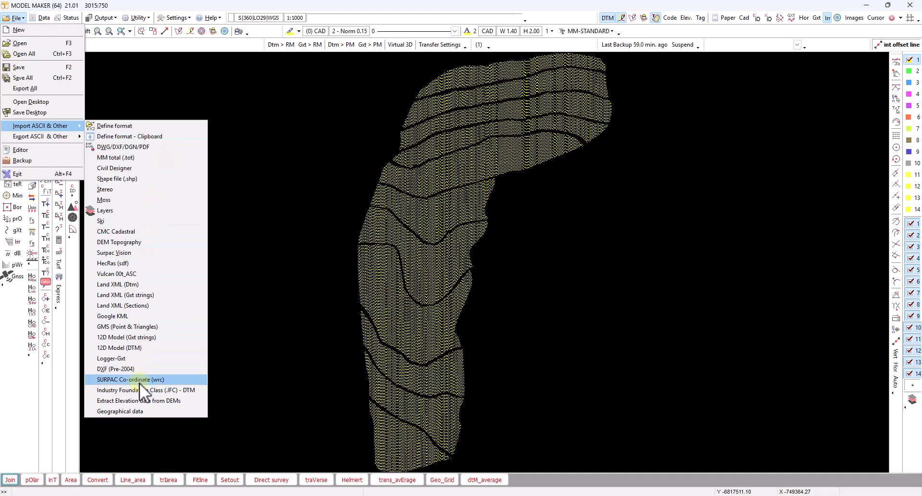
pyautogui.click(145, 400)
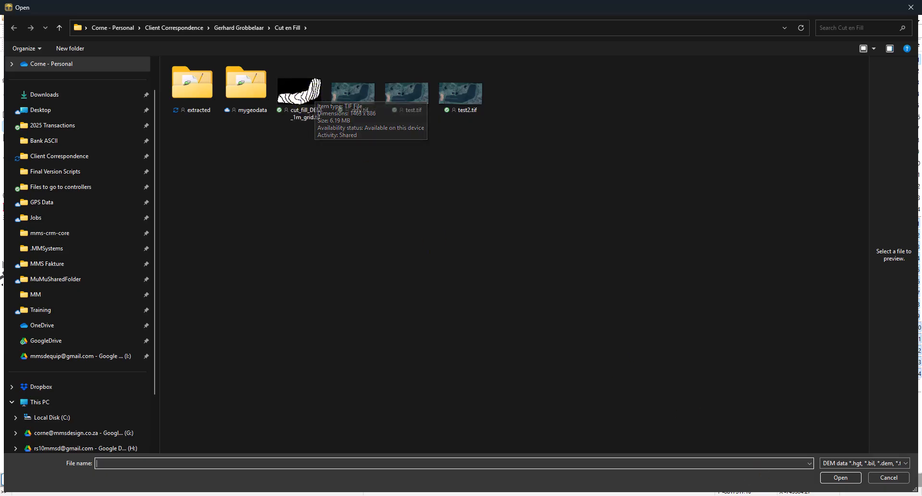
pyautogui.click(897, 479)
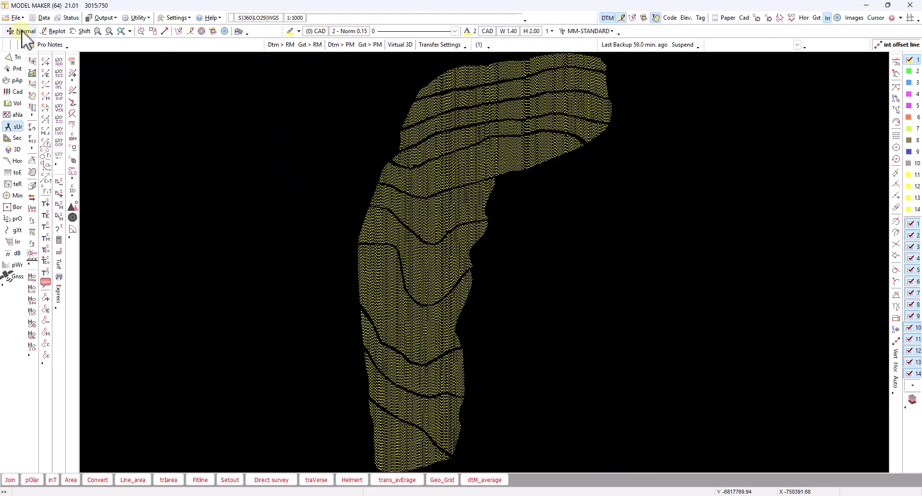
# Step: Change the project's coordinate system to UTM and set the zone to 35
pyautogui.click(264, 18)
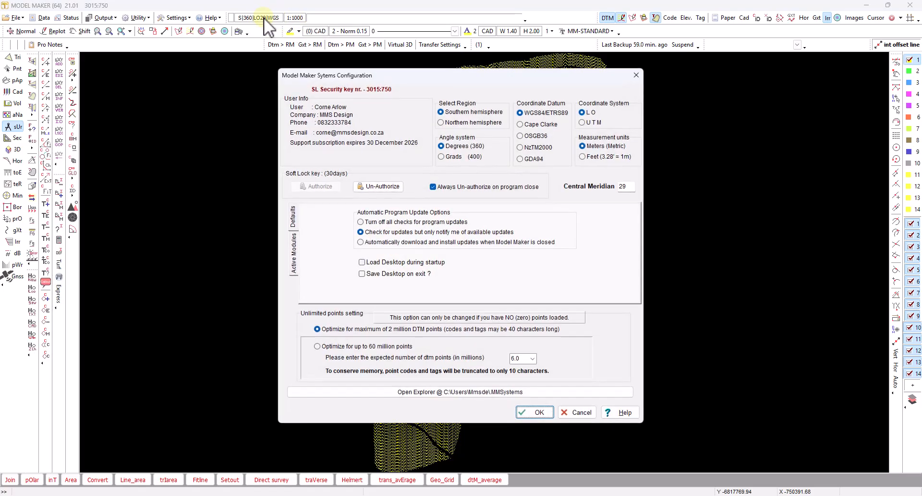
pyautogui.click(623, 186)
pyautogui.write('35')
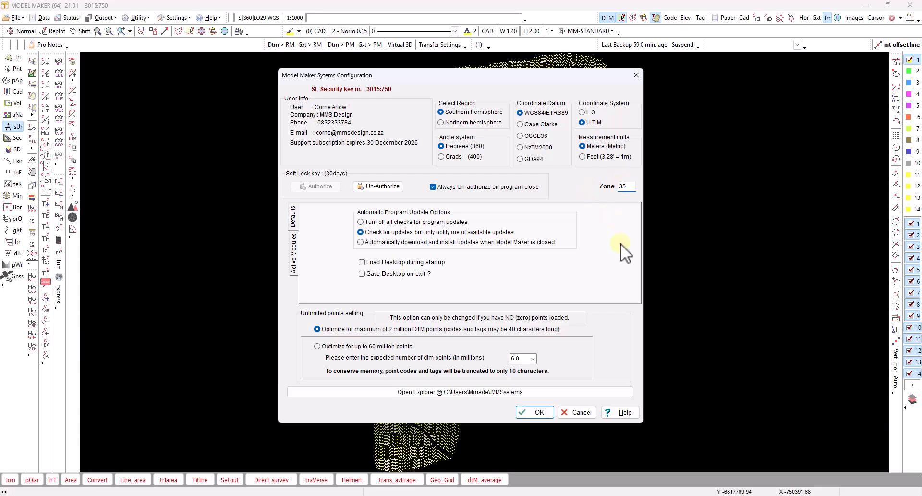
pyautogui.click(530, 412)
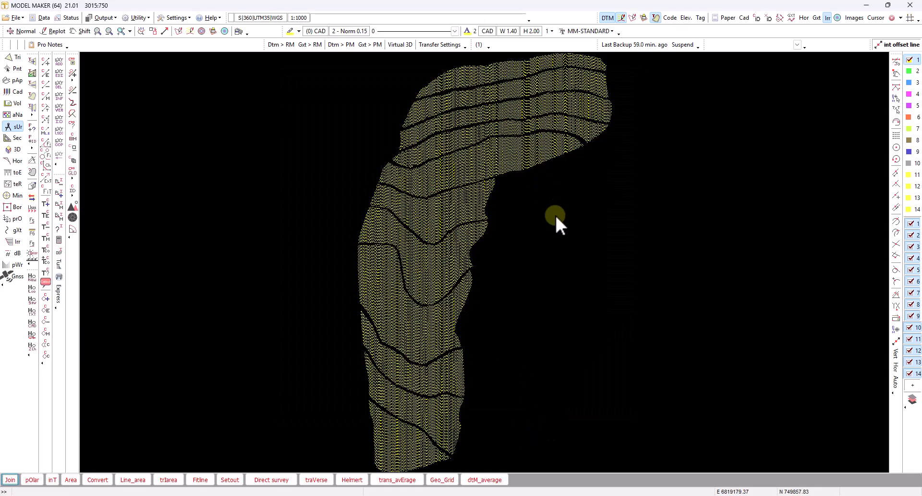
# Step: Swap the XY coordinates of all DTM points in project 1 and replot the drawing to its full extents
pyautogui.scroll(-1, 436, 227)
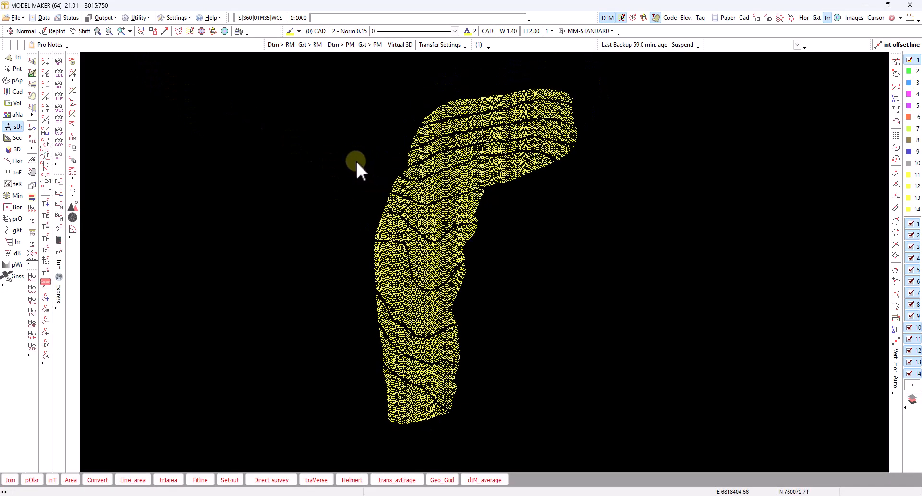
pyautogui.click(42, 18)
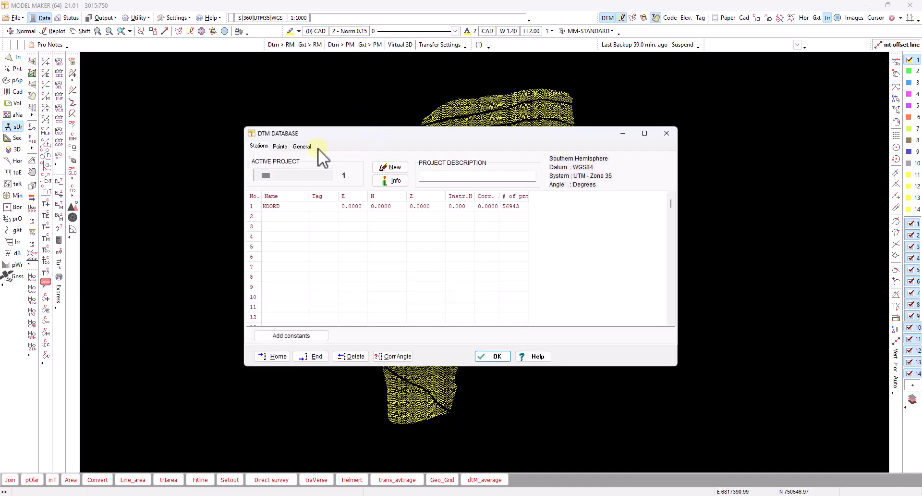
pyautogui.click(303, 145)
pyautogui.click(490, 184)
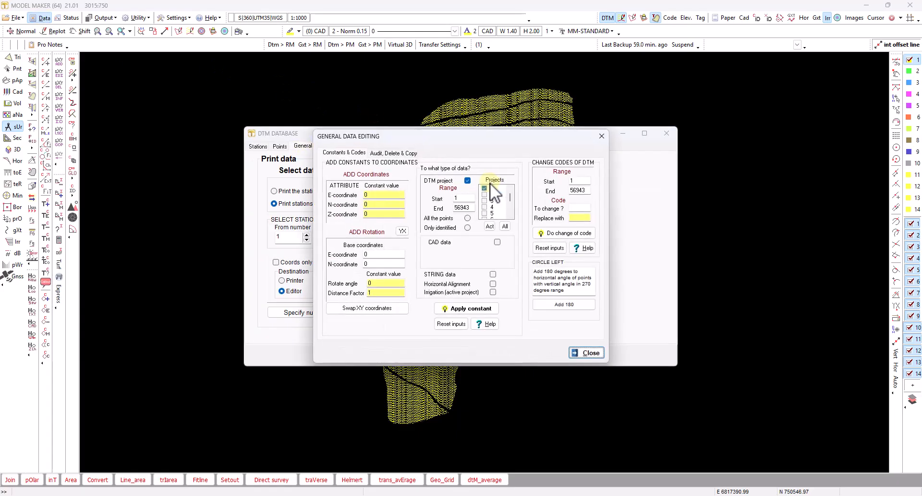
pyautogui.click(362, 307)
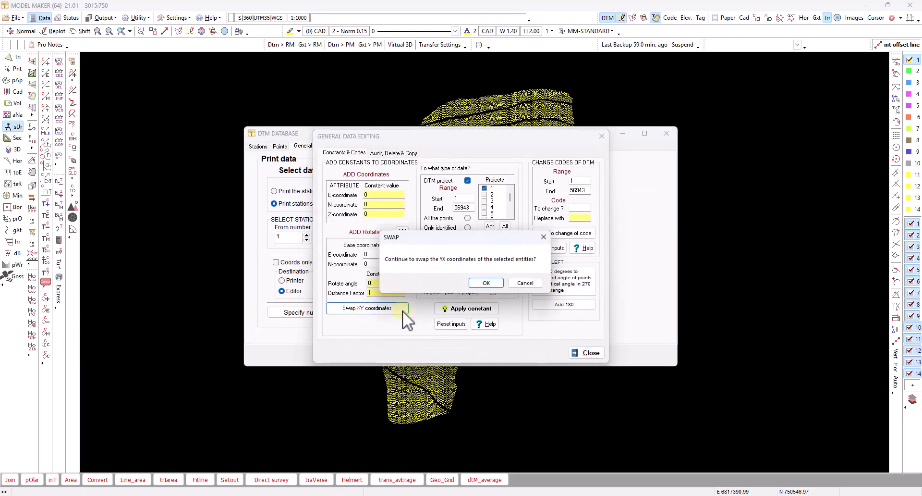
pyautogui.click(495, 283)
pyautogui.click(523, 265)
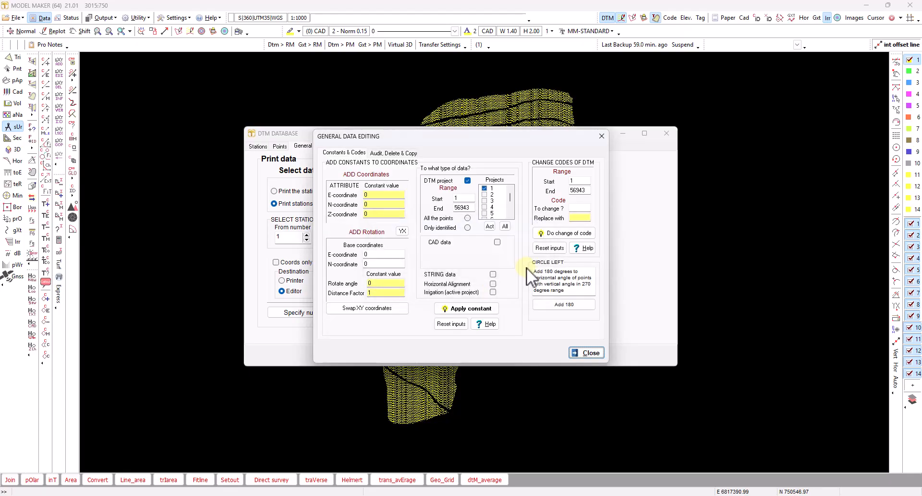
pyautogui.click(596, 356)
pyautogui.click(510, 358)
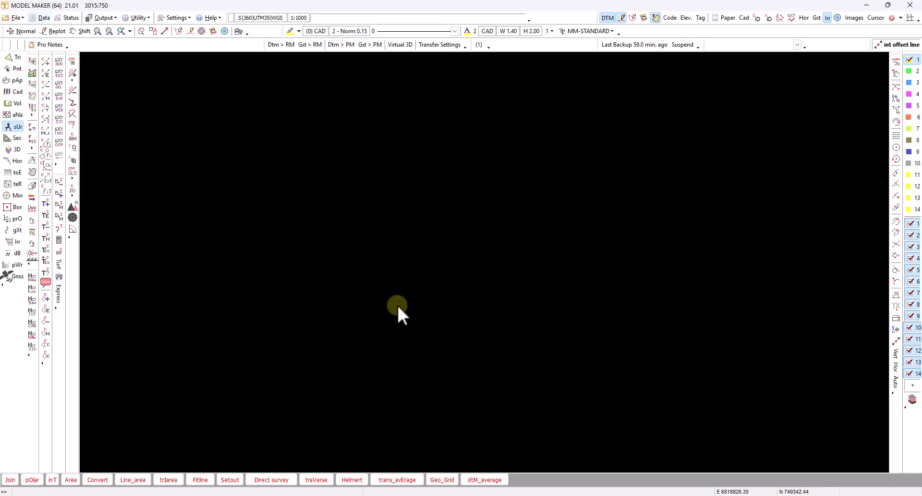
pyautogui.click(16, 31)
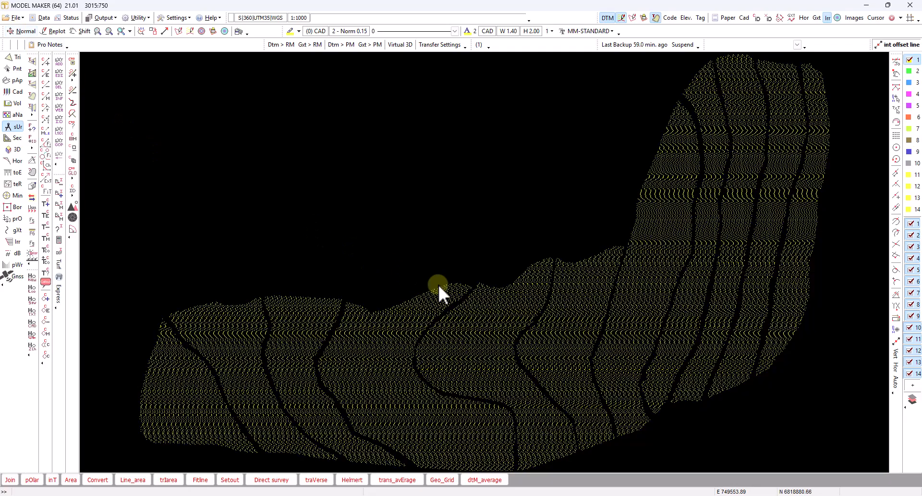
# Step: Generate triangles for all points of project 1 with the Quick search method
pyautogui.scroll(-1, 516, 327)
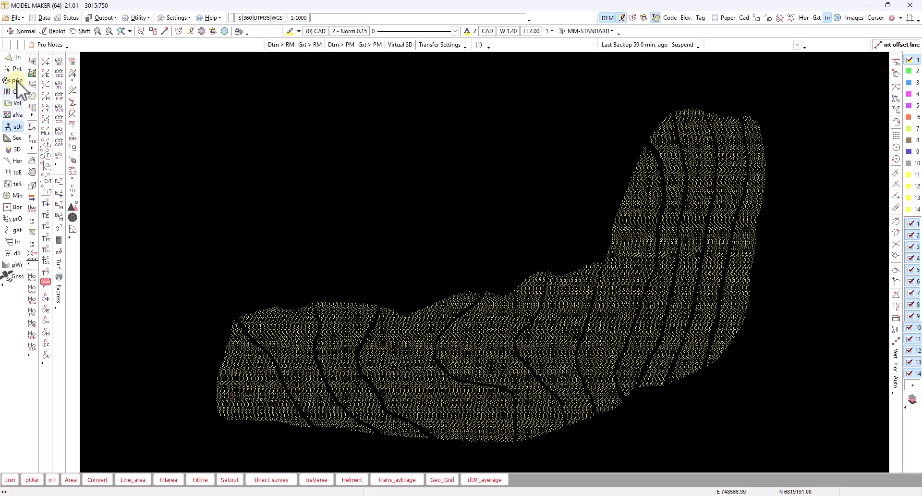
pyautogui.click(15, 57)
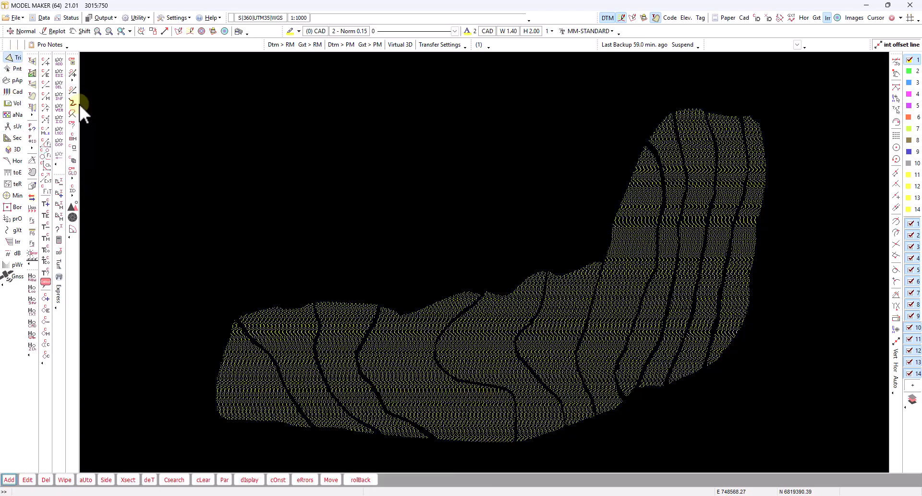
pyautogui.click(174, 479)
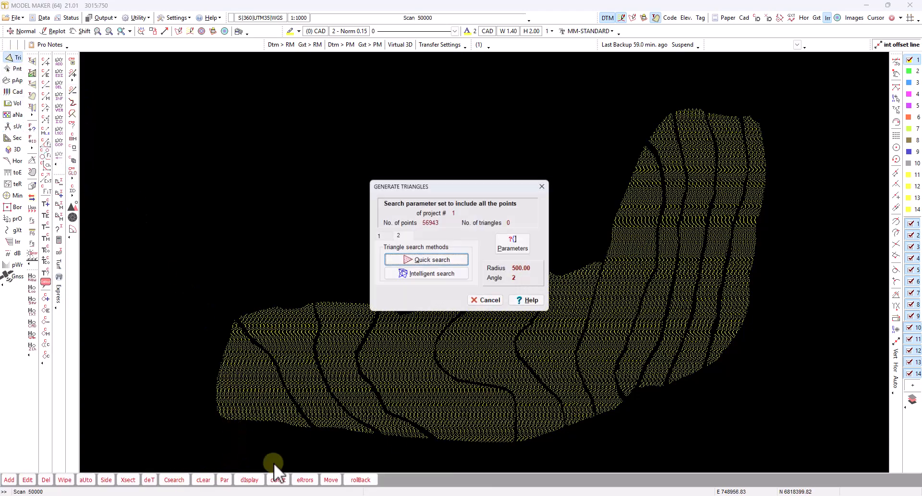
pyautogui.click(483, 301)
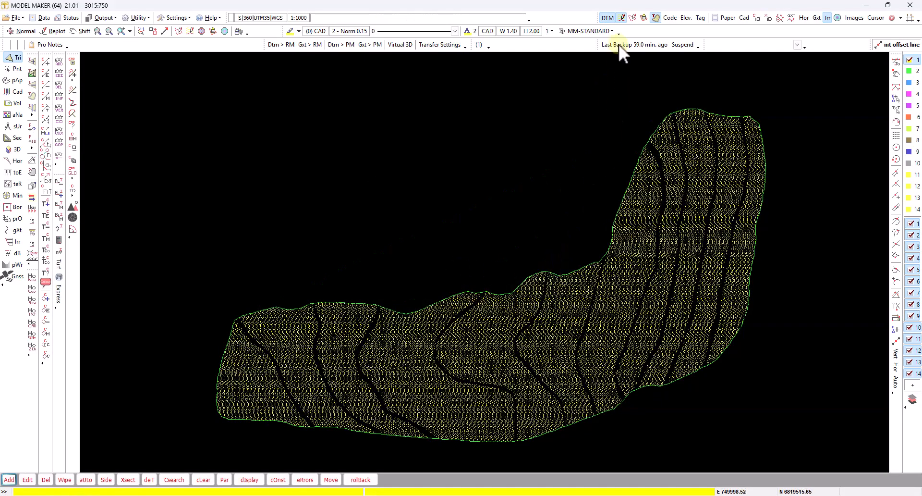
# Step: Turn off the display of the DTM points and contours, leaving only the triangle perimeter shown
pyautogui.click(607, 18)
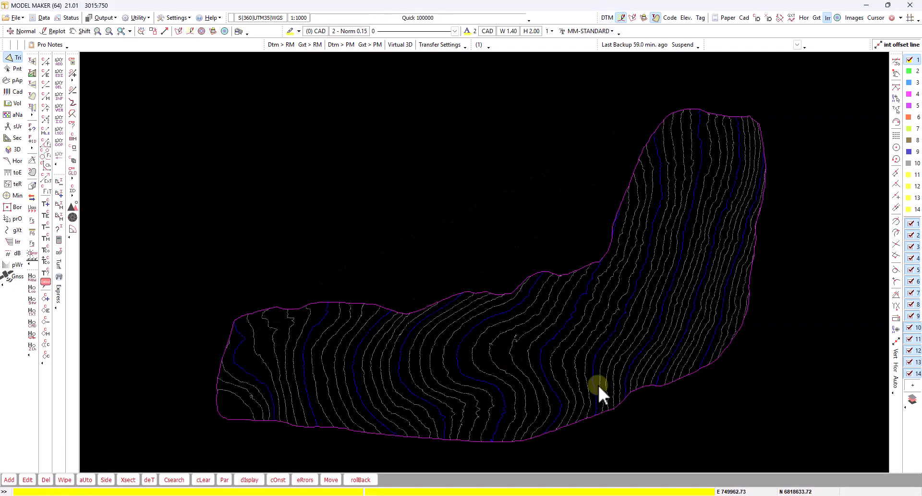
pyautogui.scroll(1, 569, 353)
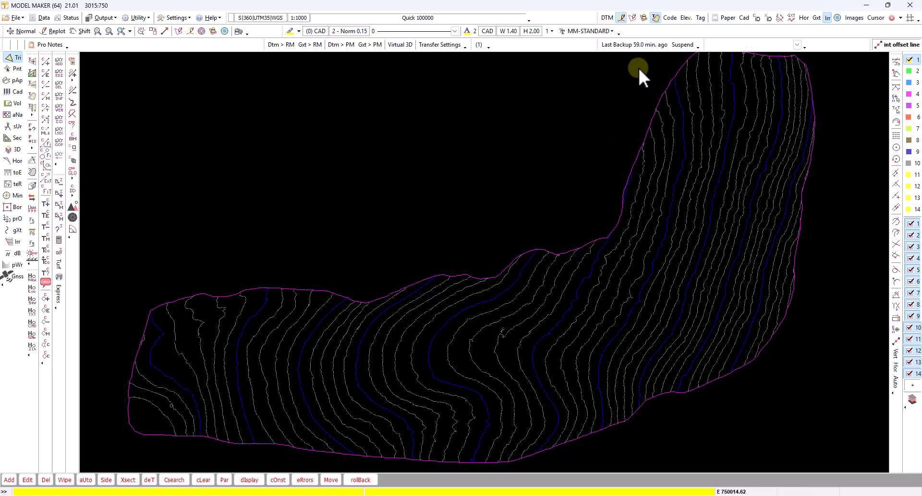
pyautogui.click(632, 18)
pyautogui.click(632, 18)
pyautogui.scroll(-1, 569, 296)
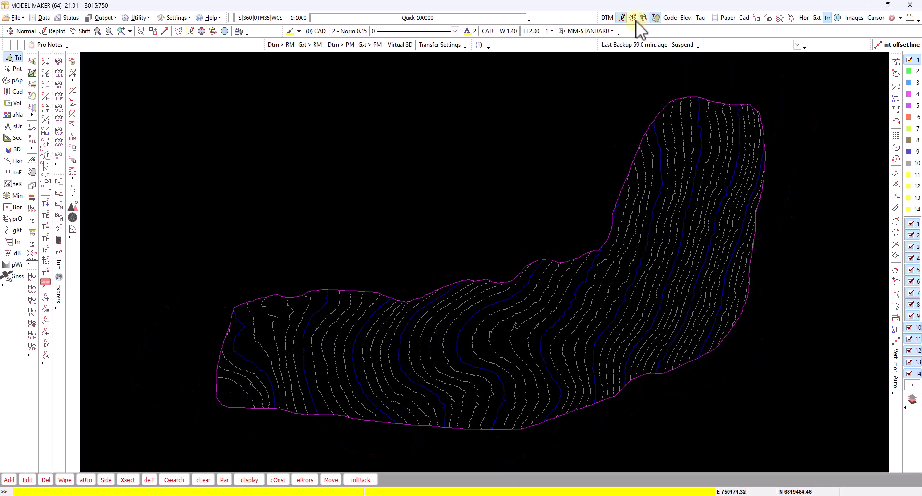
pyautogui.click(623, 17)
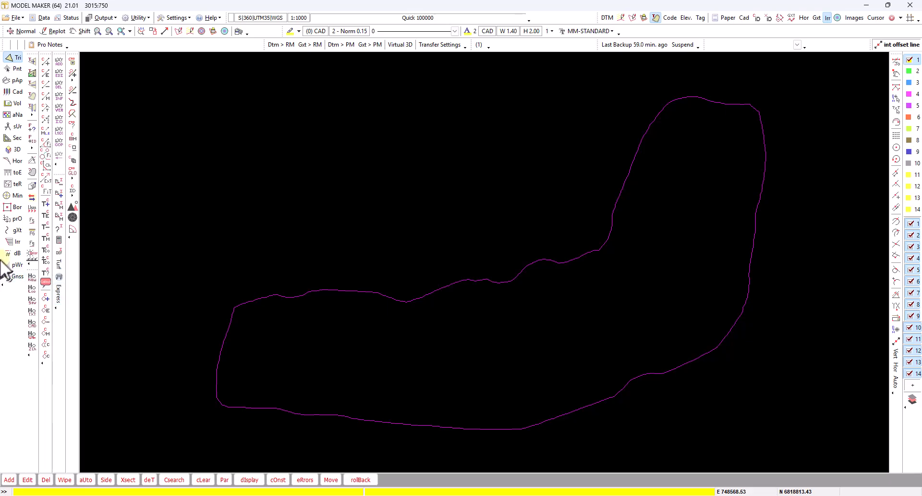
# Step: Copy the triangle perimeter of project 1 to CAD lines on layer SIDE1 with a green pen, 0.15 mm wide
pyautogui.click(17, 92)
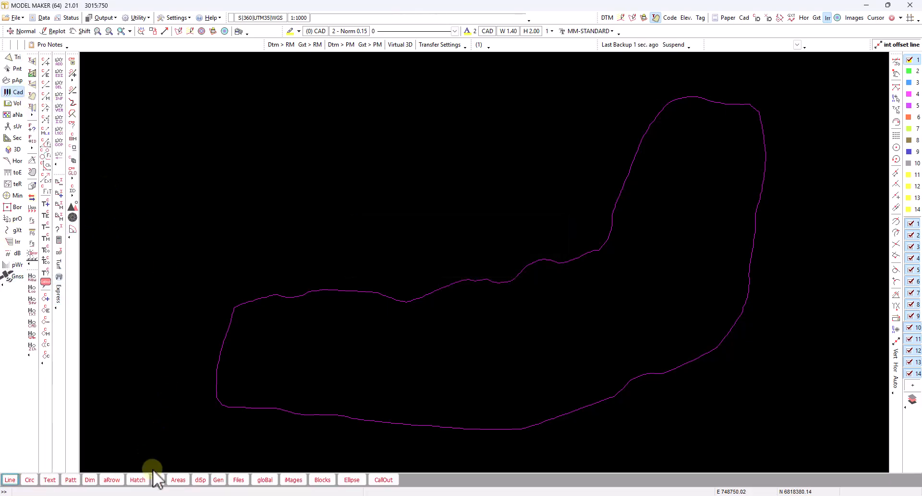
pyautogui.click(220, 480)
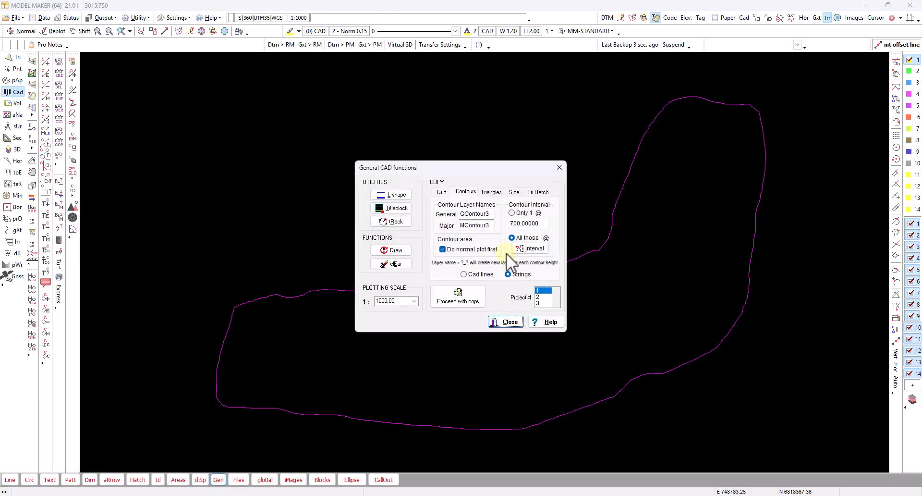
pyautogui.click(514, 192)
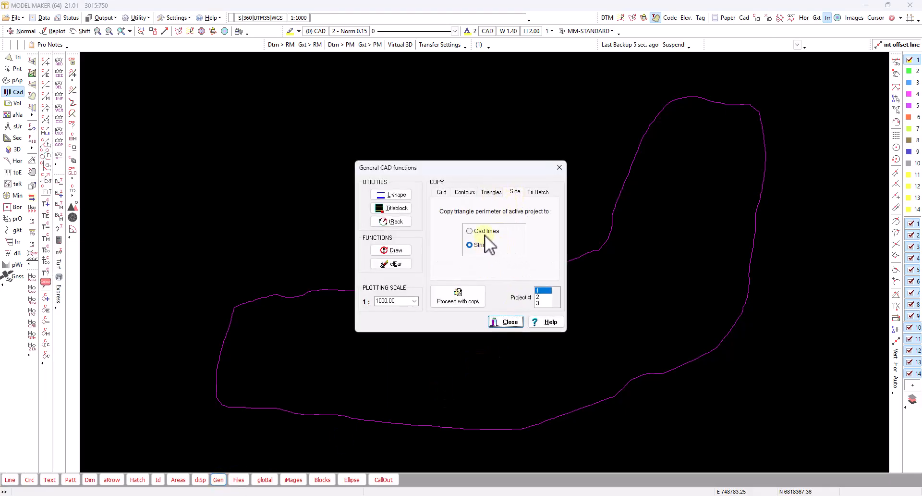
pyautogui.click(469, 230)
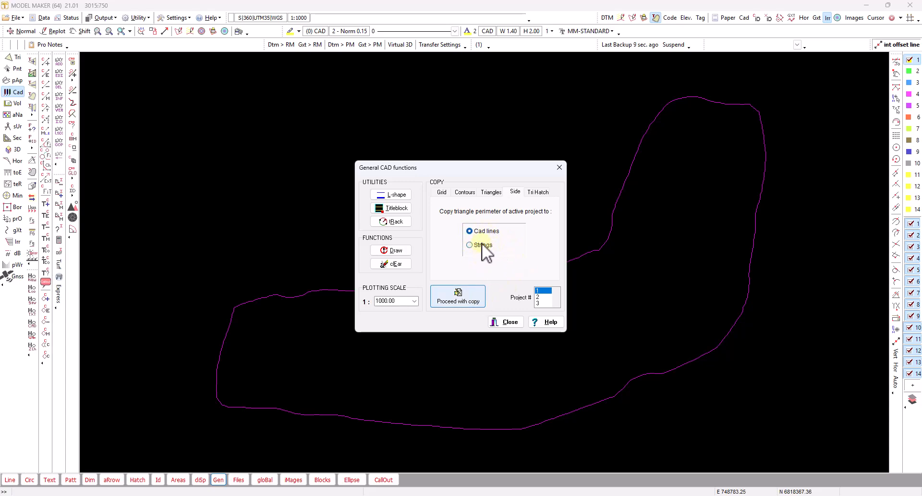
pyautogui.click(469, 292)
pyautogui.click(385, 288)
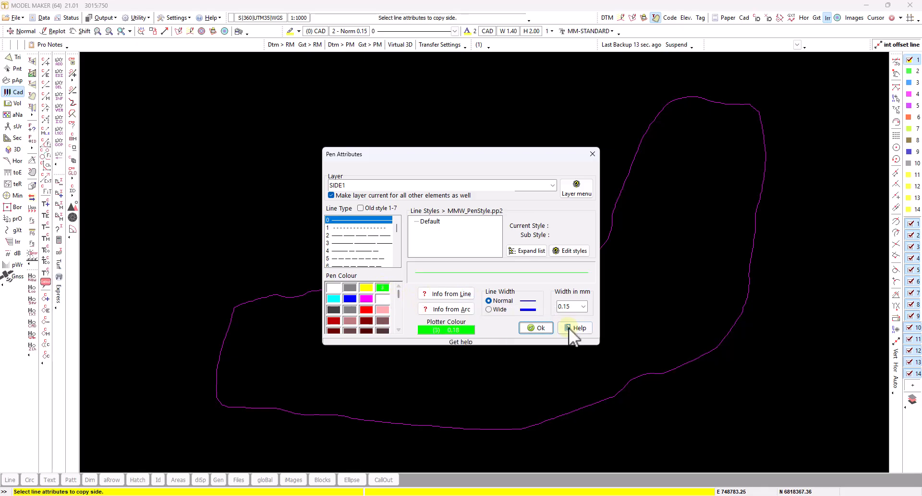
pyautogui.click(537, 329)
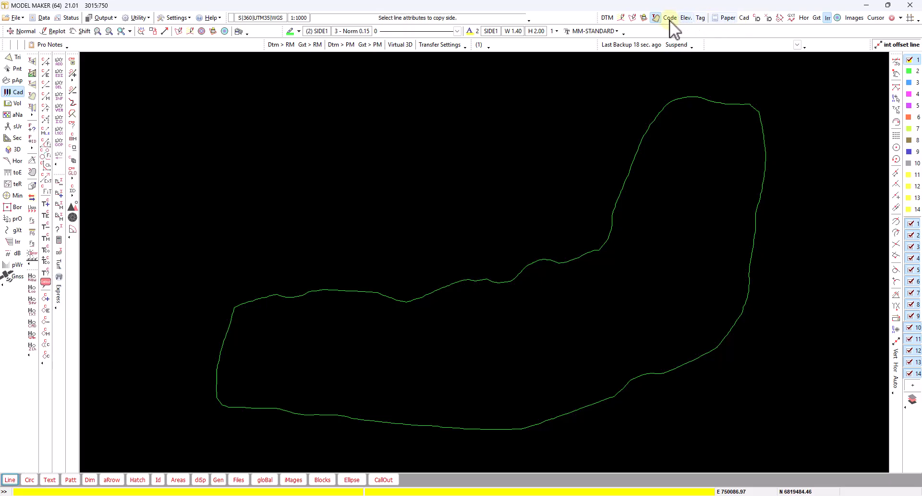
# Step: Turn off the triangle perimeter display and show the CAD data instead
pyautogui.click(658, 18)
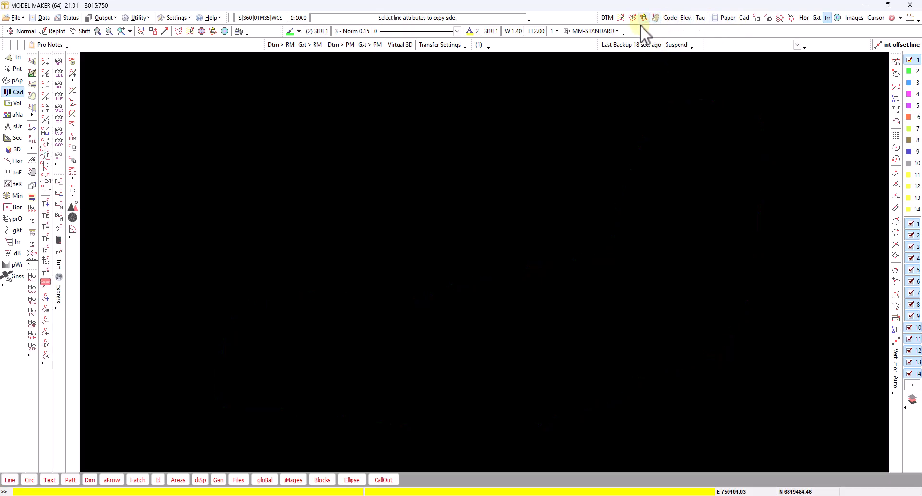
pyautogui.click(745, 18)
pyautogui.click(746, 18)
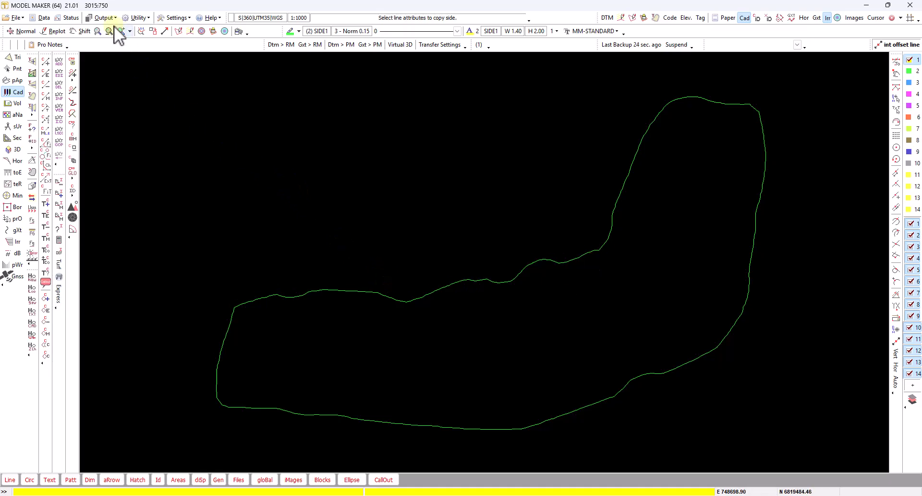
# Step: Export the CAD perimeter to Google Earth using the project's UTM zone 35 WGS84 settings
pyautogui.click(103, 19)
pyautogui.click(112, 72)
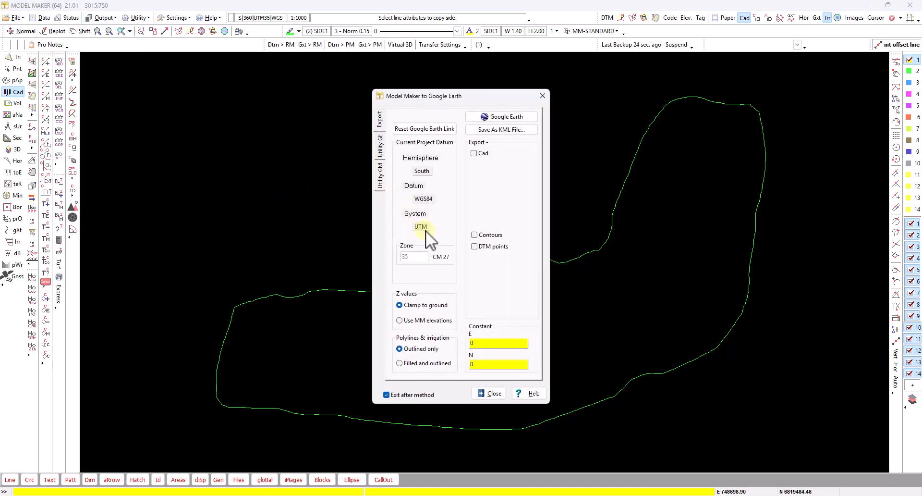
pyautogui.click(481, 154)
pyautogui.click(515, 116)
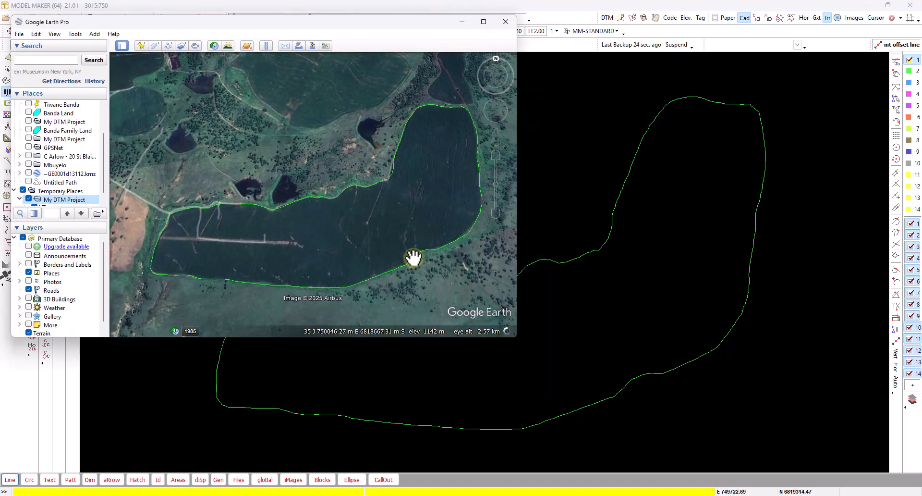
# Step: Examine the exported perimeter against the satellite imagery in Google Earth, then return to Model Maker
pyautogui.scroll(1, 374, 260)
pyautogui.scroll(-2, 374, 265)
pyautogui.moveTo(187, 245); pyautogui.dragTo(74, 317)
pyautogui.moveTo(353, 239); pyautogui.dragTo(387, 173)
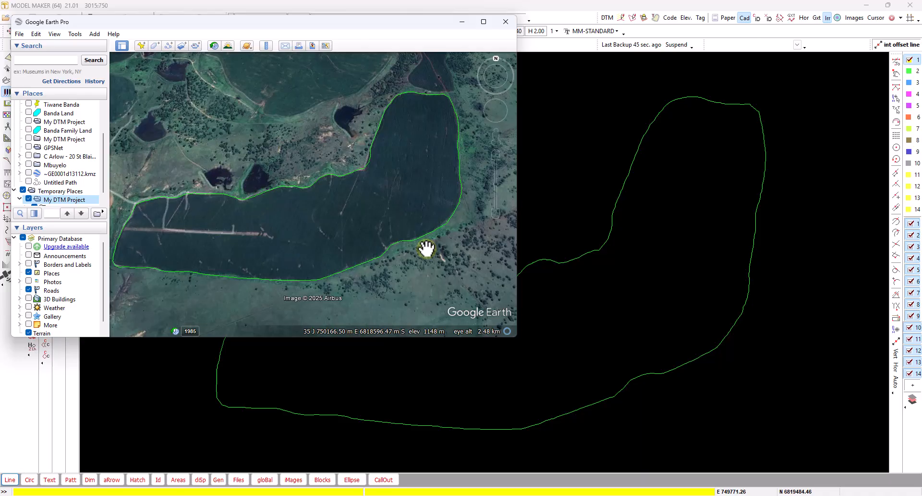
pyautogui.click(466, 23)
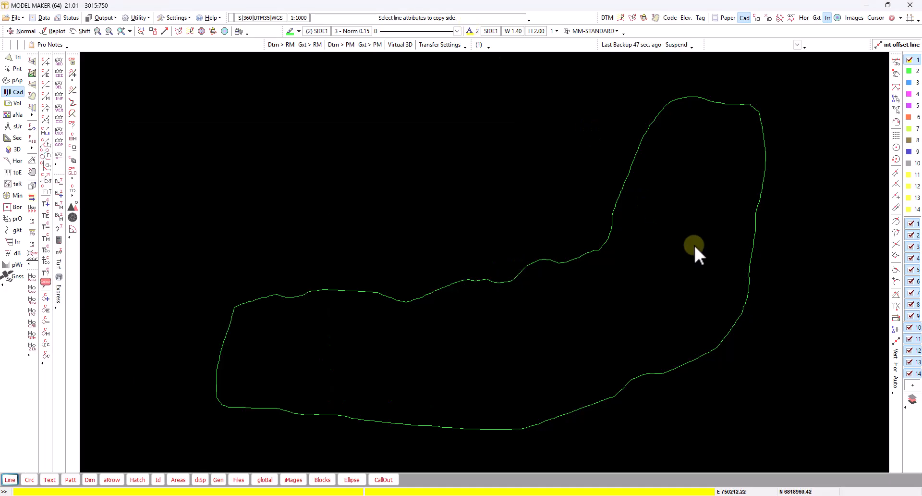
# Step: Show the DTM contours again and clear the CAD elements from memory
pyautogui.click(621, 17)
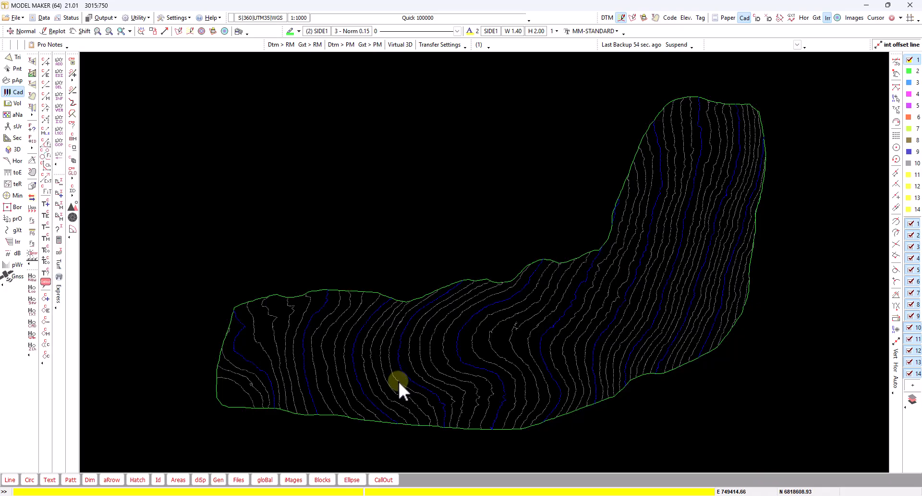
pyautogui.click(23, 19)
pyautogui.click(25, 27)
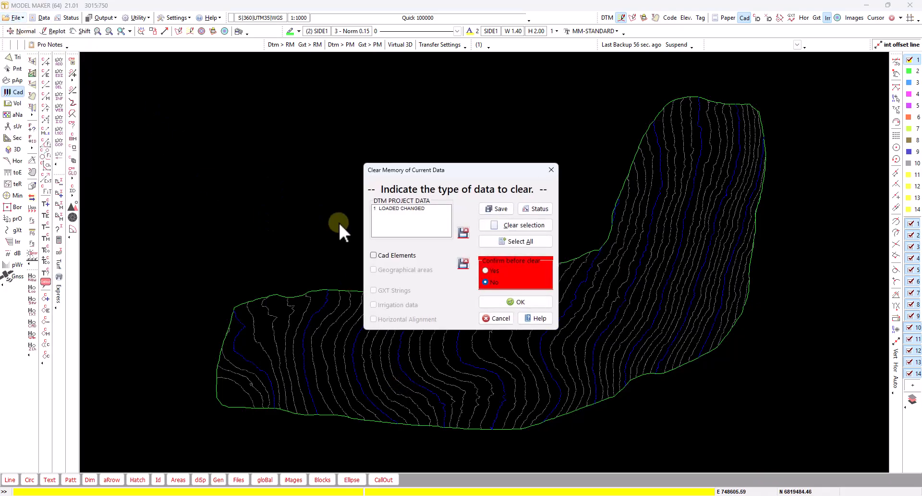
pyautogui.click(404, 257)
pyautogui.click(514, 300)
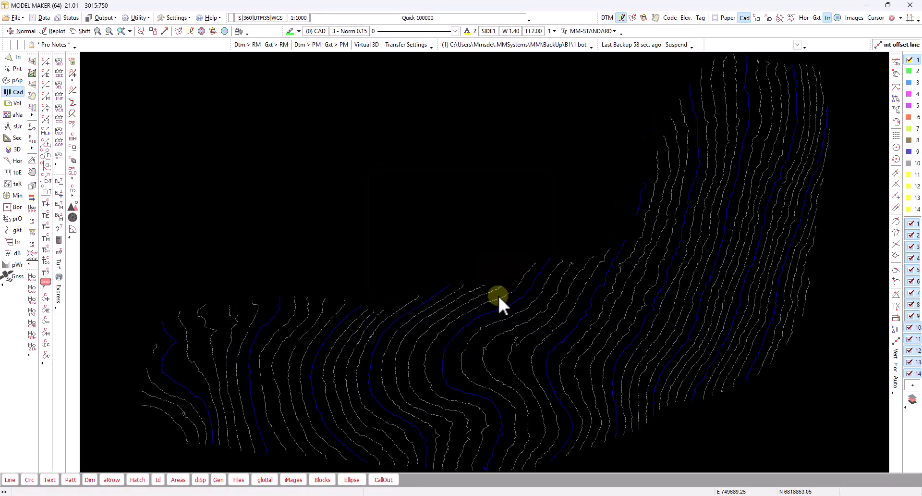
# Step: Create a new string STRINGS3 from the triangle perimeter on layer SIDE1 with a green 0.15 mm pen, and turn on the strings display
pyautogui.click(14, 230)
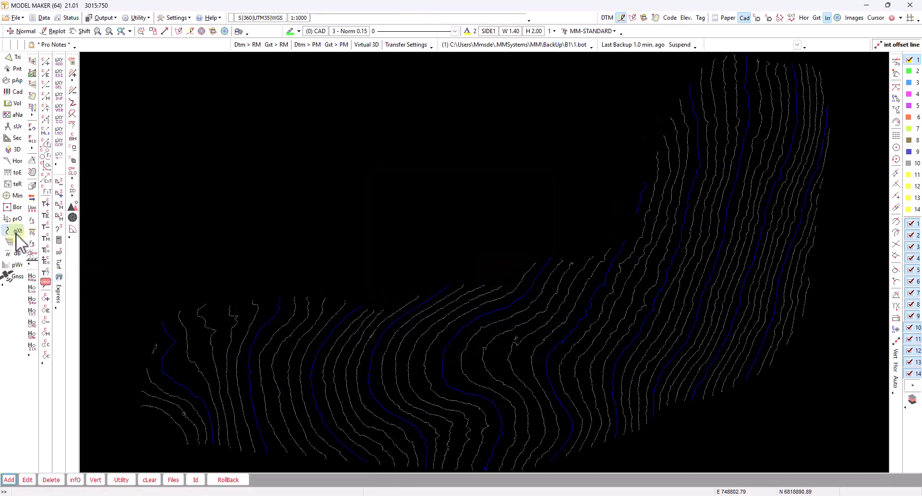
pyautogui.click(9, 480)
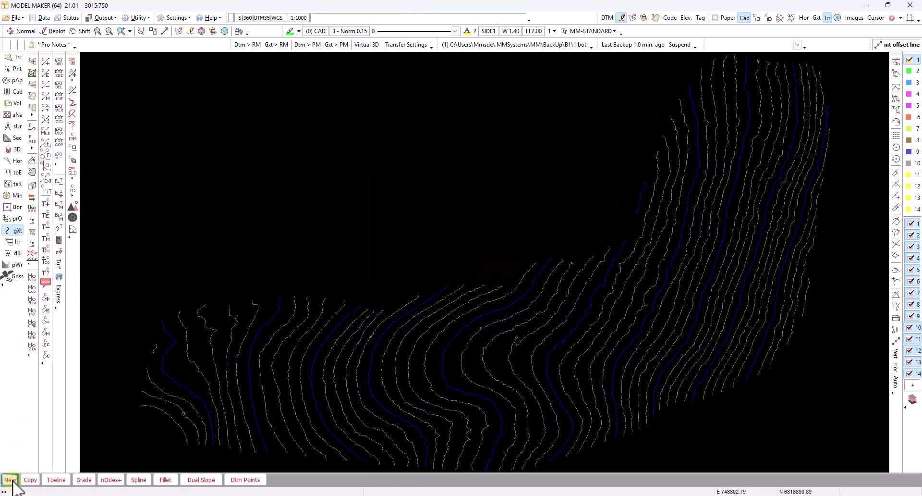
pyautogui.click(10, 480)
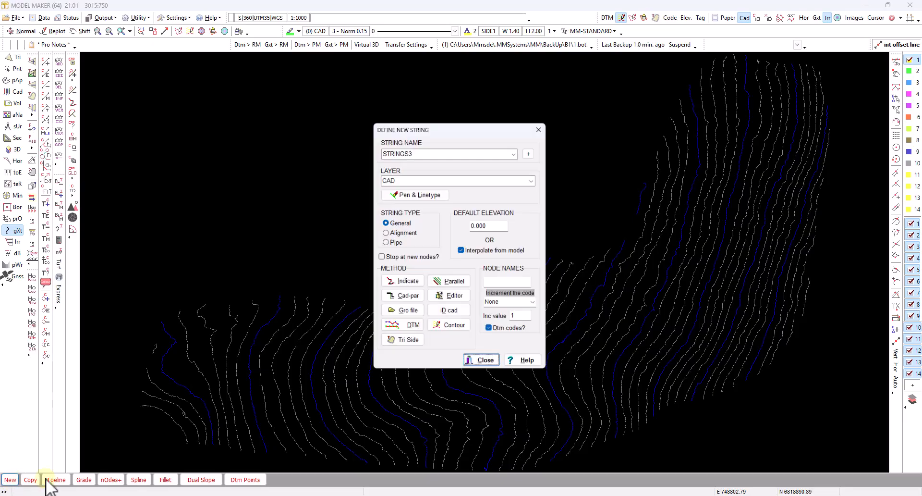
pyautogui.click(416, 344)
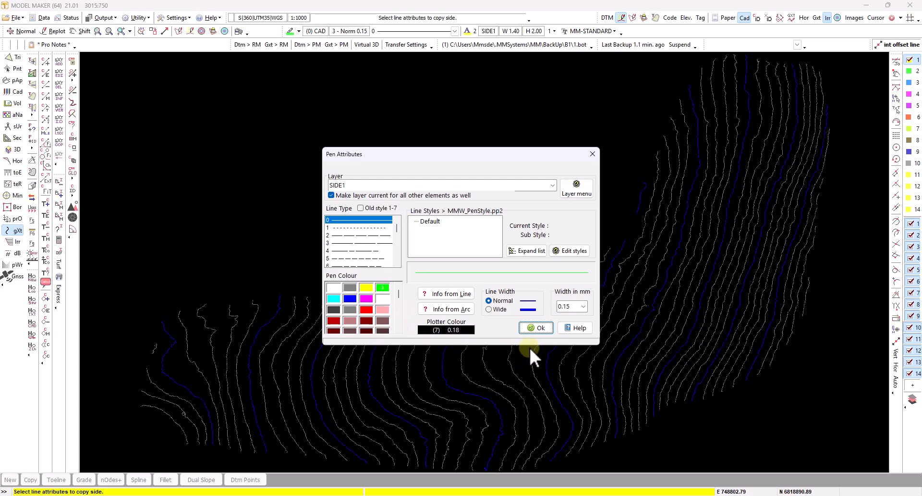
pyautogui.click(548, 330)
pyautogui.click(497, 361)
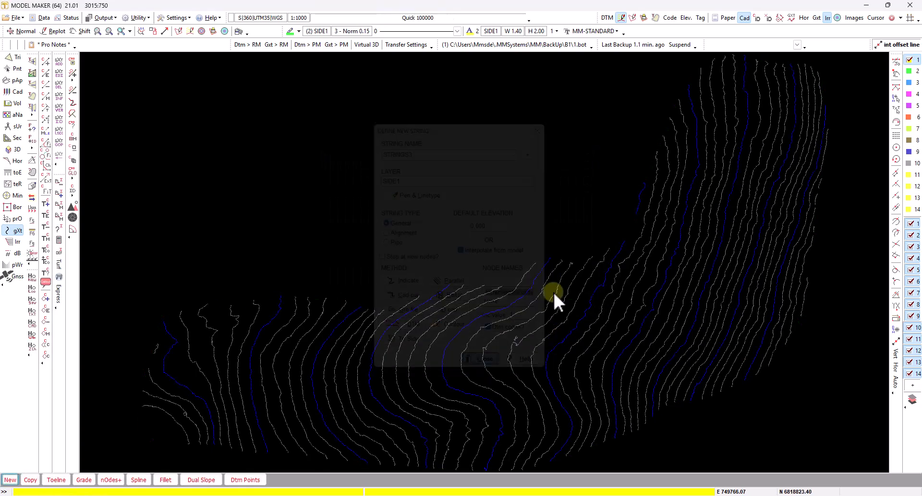
pyautogui.click(816, 18)
pyautogui.click(819, 19)
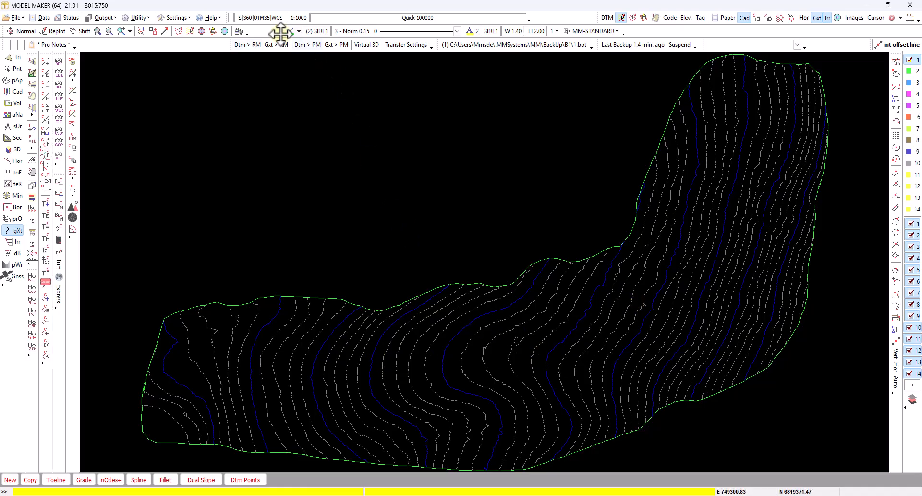
# Step: Set the general contour interval to 0.2 in the plot parameters and replot
pyautogui.click(236, 30)
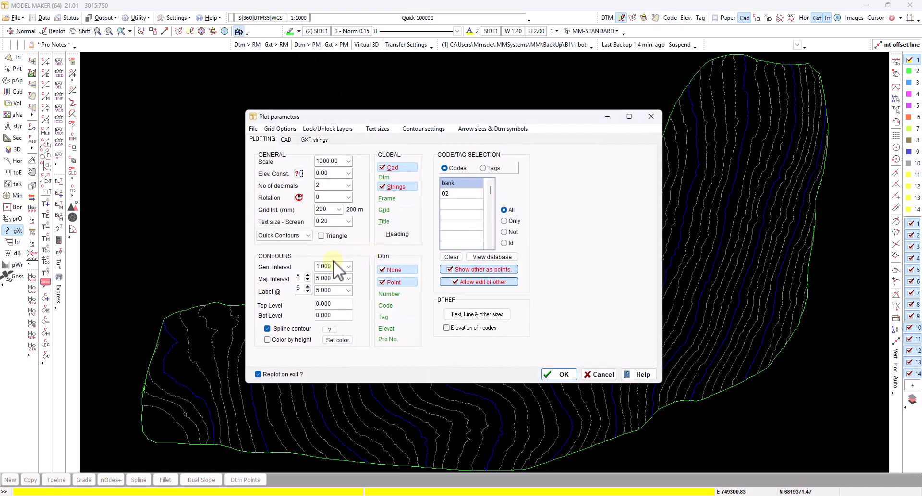
pyautogui.doubleClick(337, 267)
pyautogui.write('0.2')
pyautogui.click(568, 374)
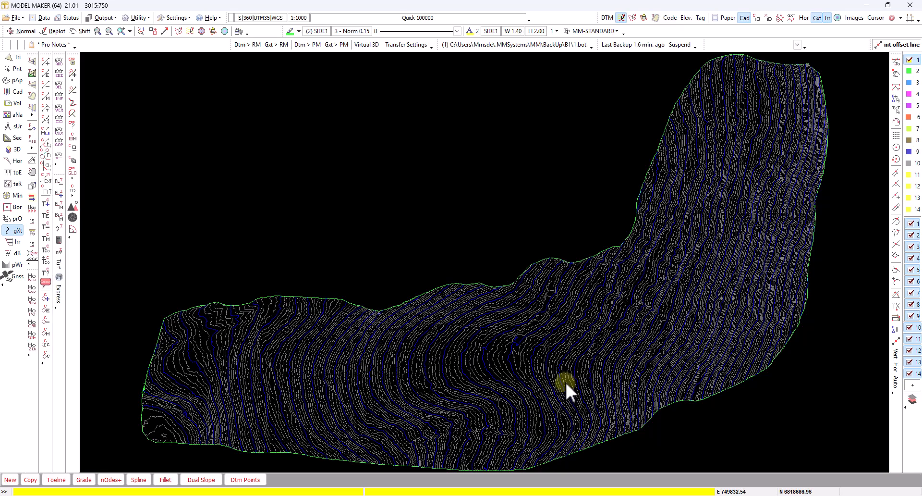
# Step: Set the general contour interval back to 1 in the plot parameters and replot
pyautogui.click(239, 31)
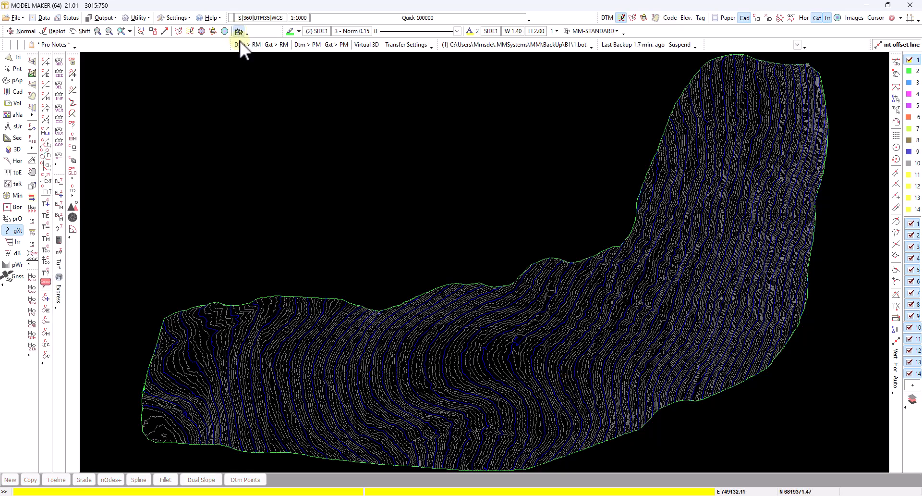
pyautogui.doubleClick(340, 267)
pyautogui.write('1')
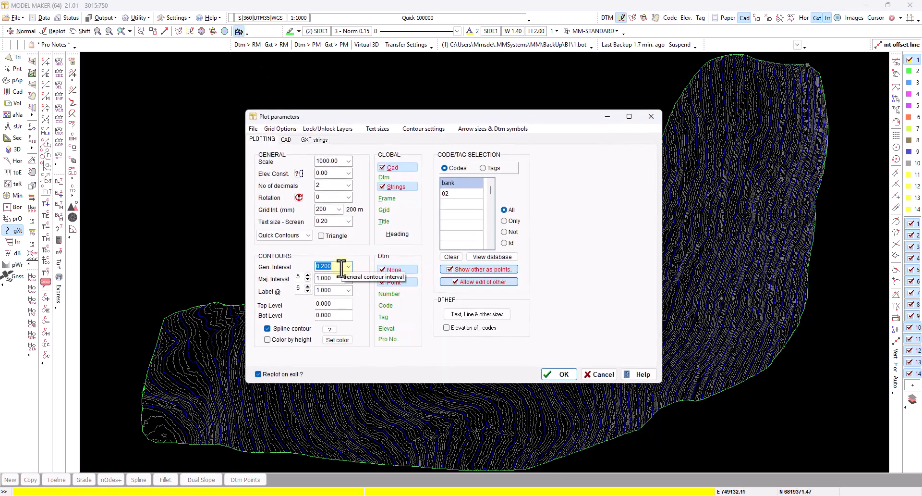
pyautogui.click(561, 375)
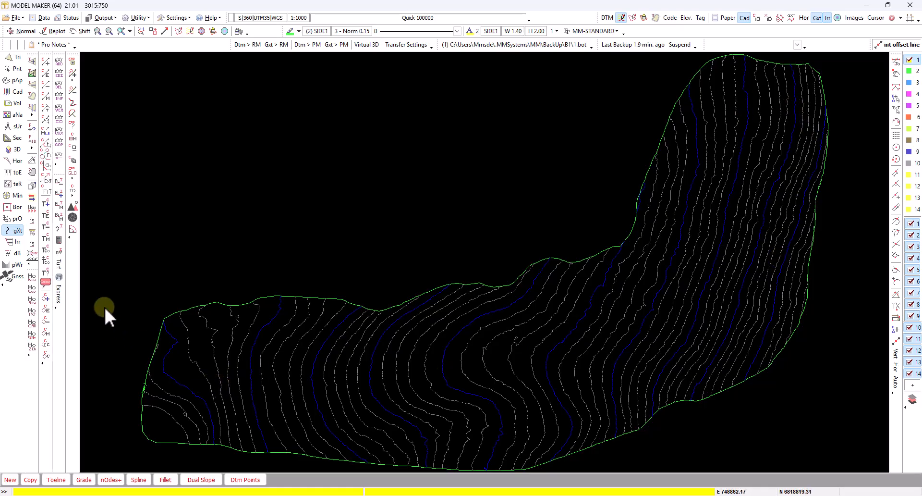
# Step: Copy all contours of project 1 to strings on layers GContour3 and MContour3, then toggle the strings display to check them
pyautogui.click(13, 230)
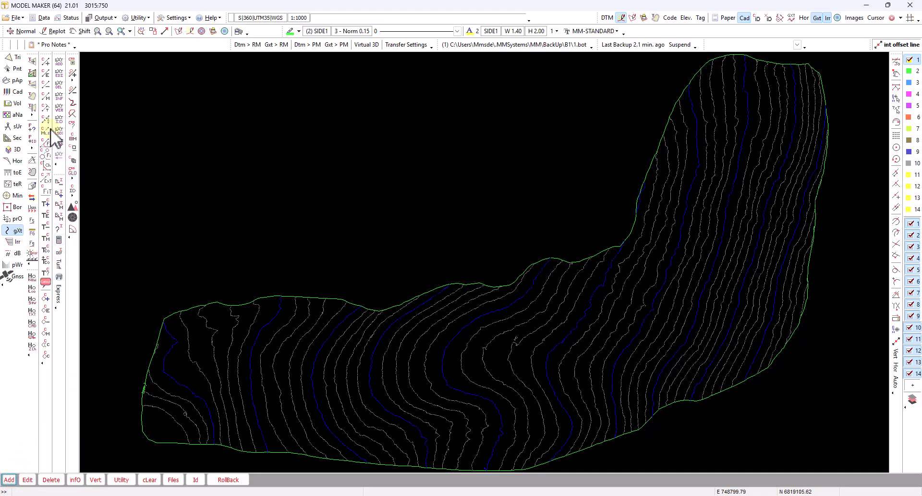
pyautogui.click(13, 91)
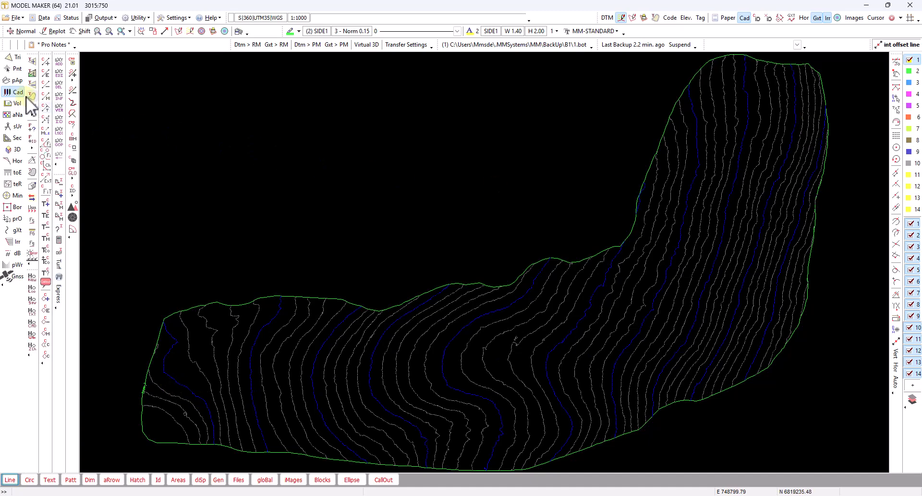
pyautogui.click(218, 480)
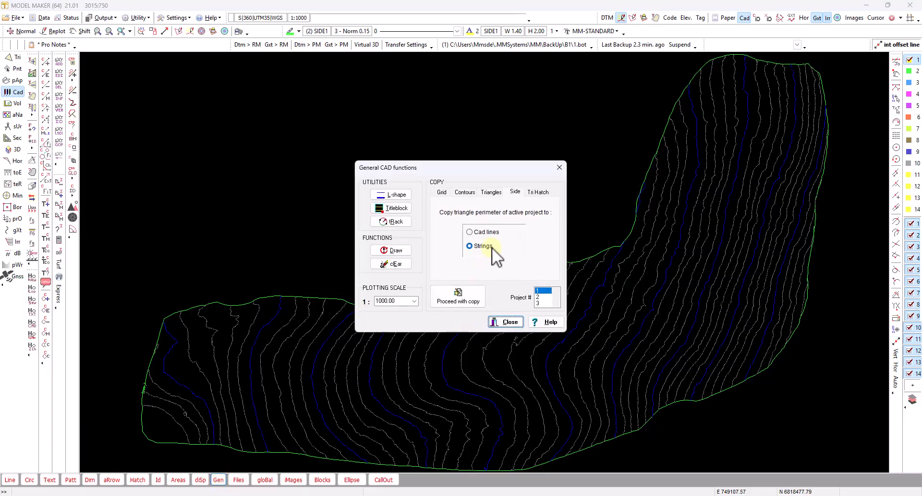
pyautogui.click(466, 192)
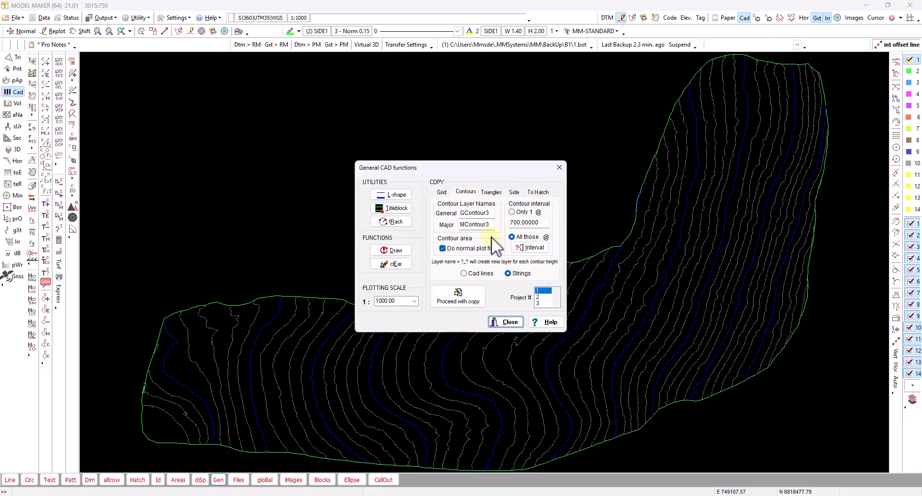
pyautogui.click(511, 237)
pyautogui.click(464, 299)
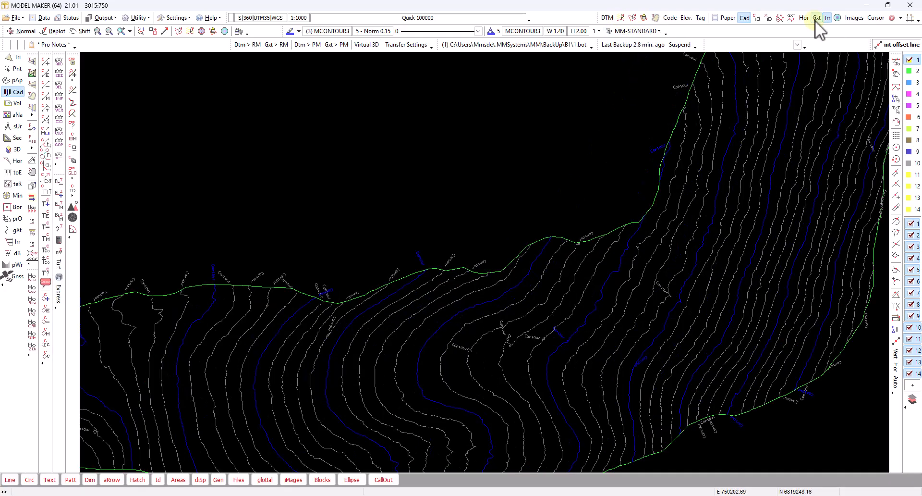
pyautogui.click(817, 17)
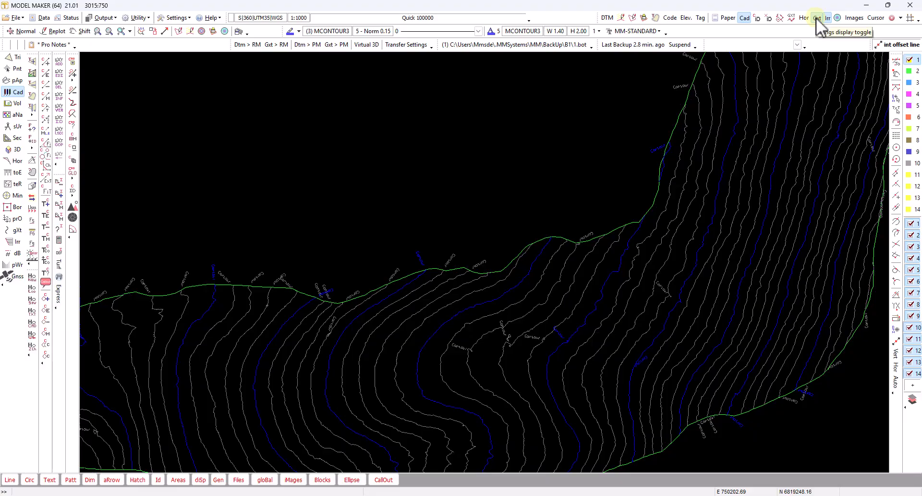
pyautogui.click(816, 18)
# Step: Examine the labelled contour strings in close-up for small closed contours, and display the DTM triangles around one of them
pyautogui.scroll(-3, 462, 275)
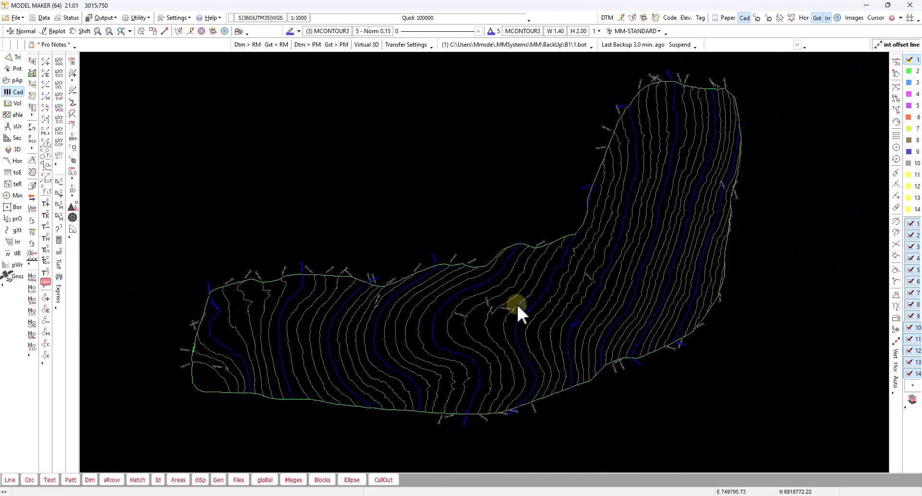
pyautogui.scroll(3, 310, 289)
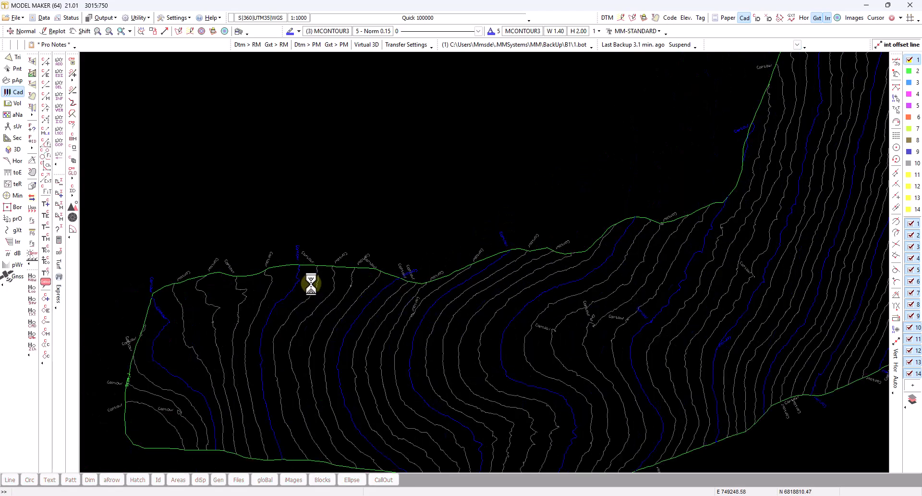
pyautogui.scroll(2, 312, 250)
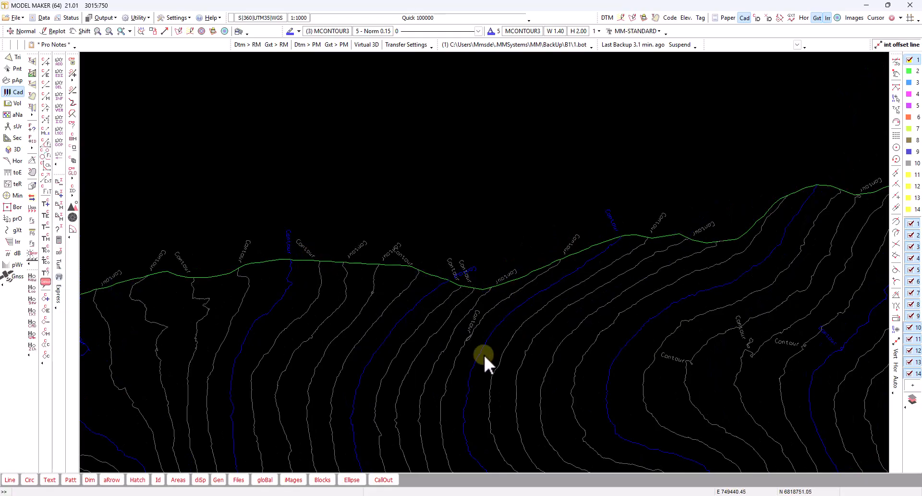
pyautogui.scroll(1, 488, 345)
pyautogui.middleClick(808, 389)
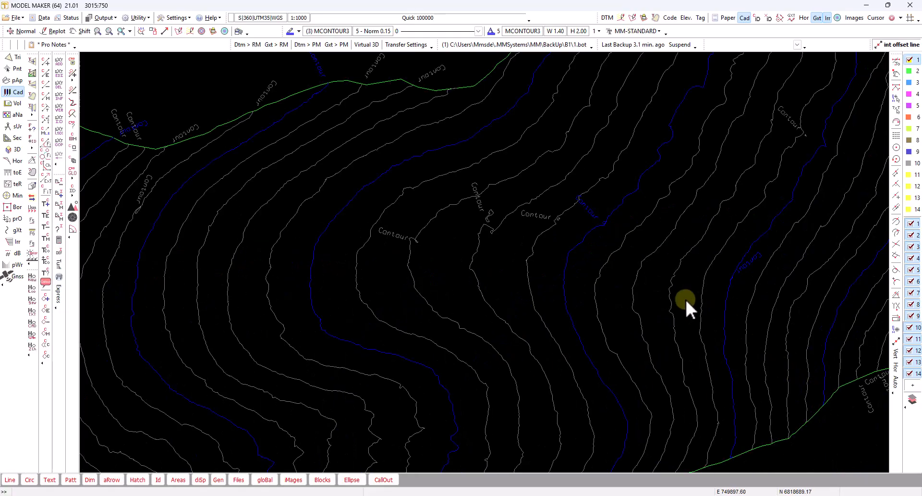
pyautogui.middleClick(685, 297)
pyautogui.scroll(3, 408, 190)
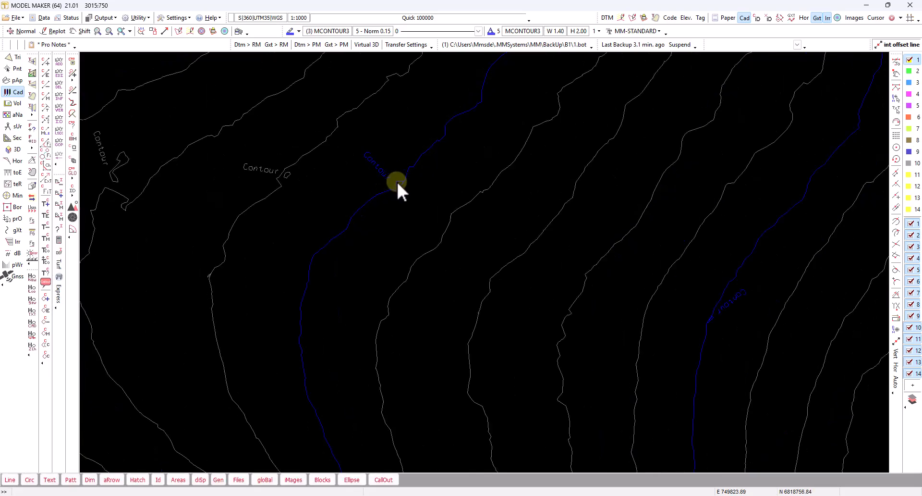
pyautogui.scroll(2, 397, 186)
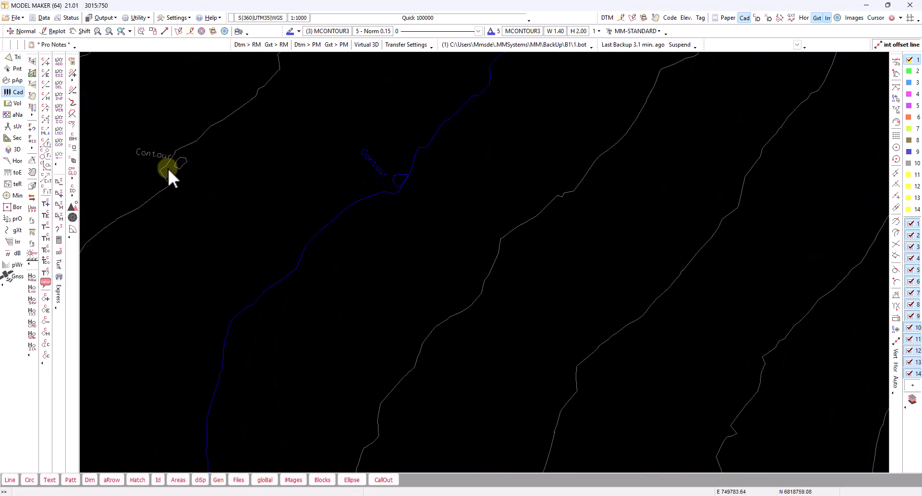
pyautogui.scroll(-2, 511, 305)
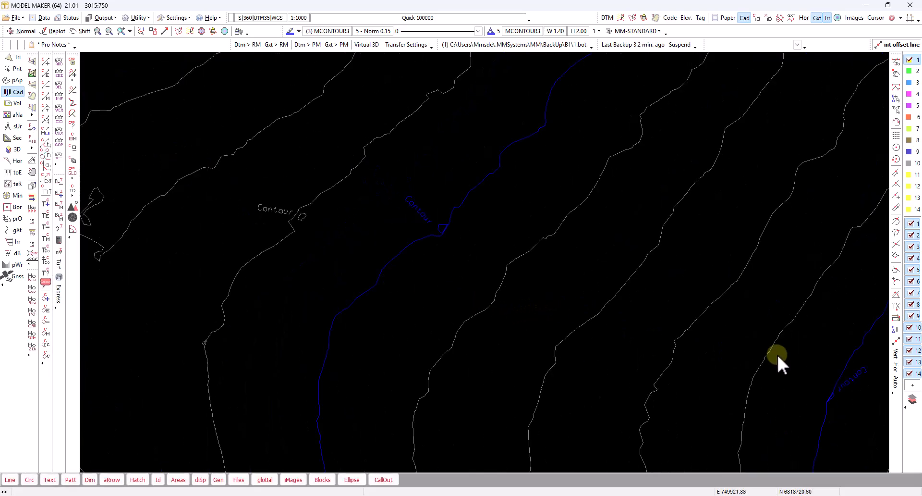
pyautogui.scroll(-2, 777, 353)
pyautogui.scroll(2, 551, 313)
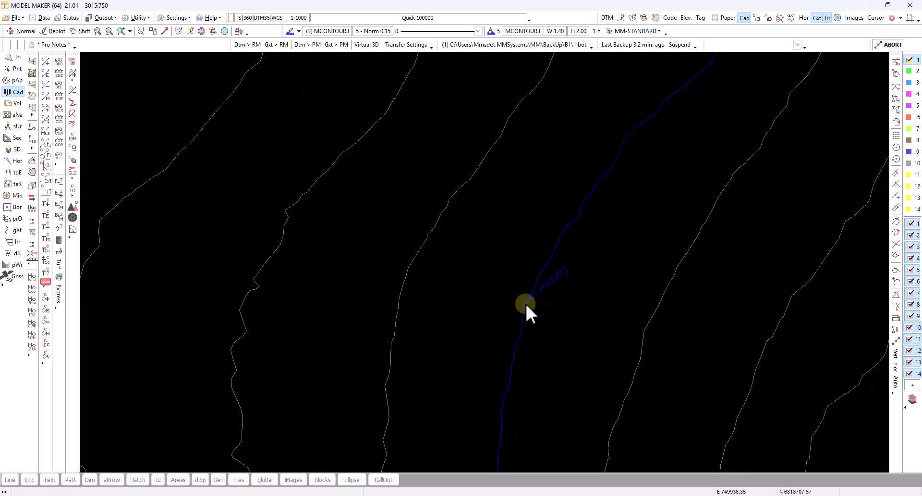
pyautogui.scroll(3, 527, 303)
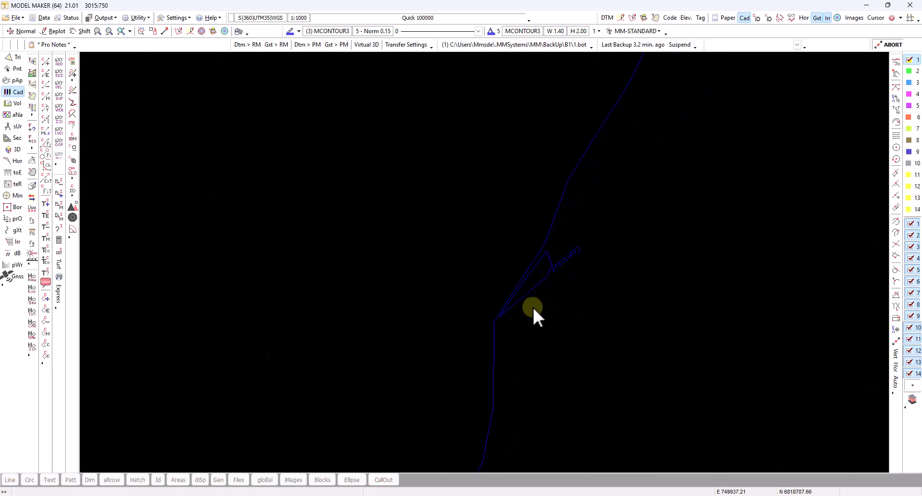
pyautogui.scroll(1, 533, 305)
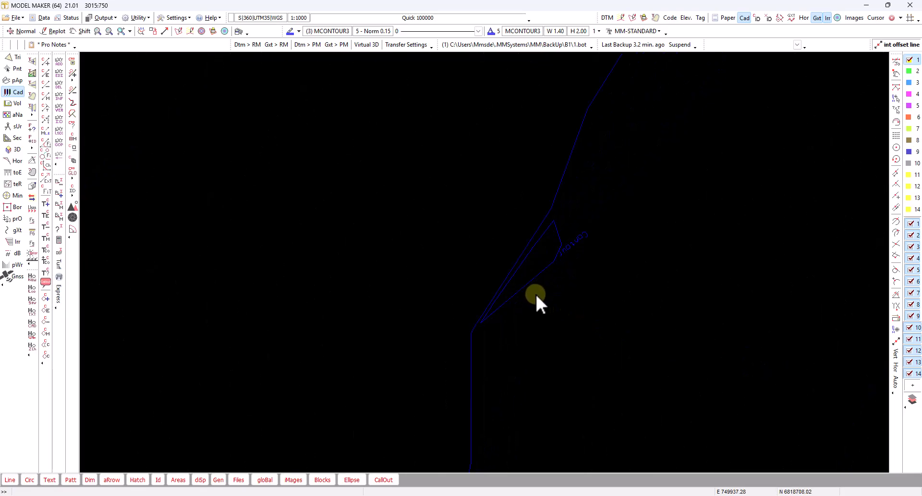
pyautogui.click(631, 18)
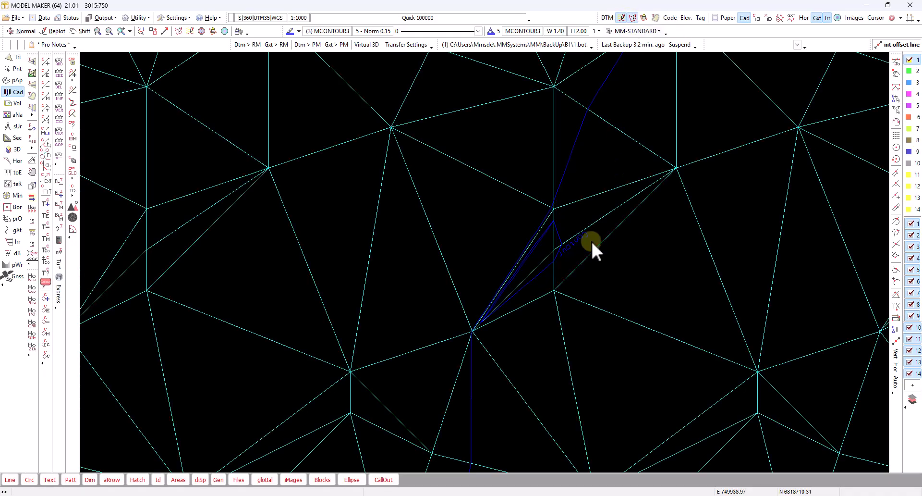
# Step: Hide the DTM triangles and restore the full view of the contour strings
pyautogui.scroll(-3, 560, 289)
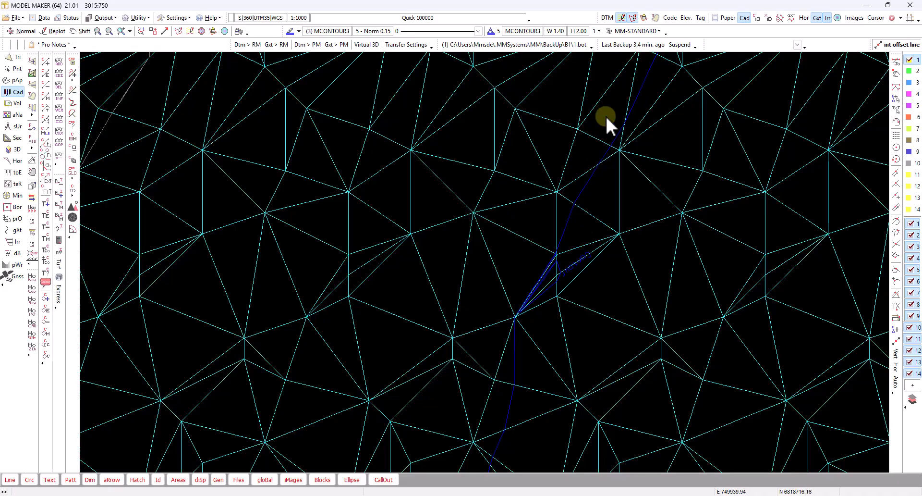
pyautogui.click(634, 17)
pyautogui.click(622, 18)
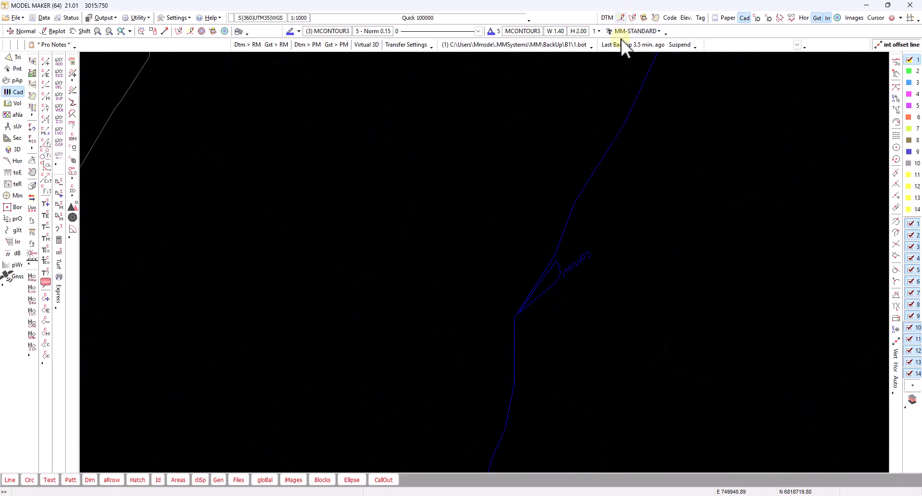
pyautogui.scroll(-3, 587, 338)
pyautogui.scroll(-4, 590, 327)
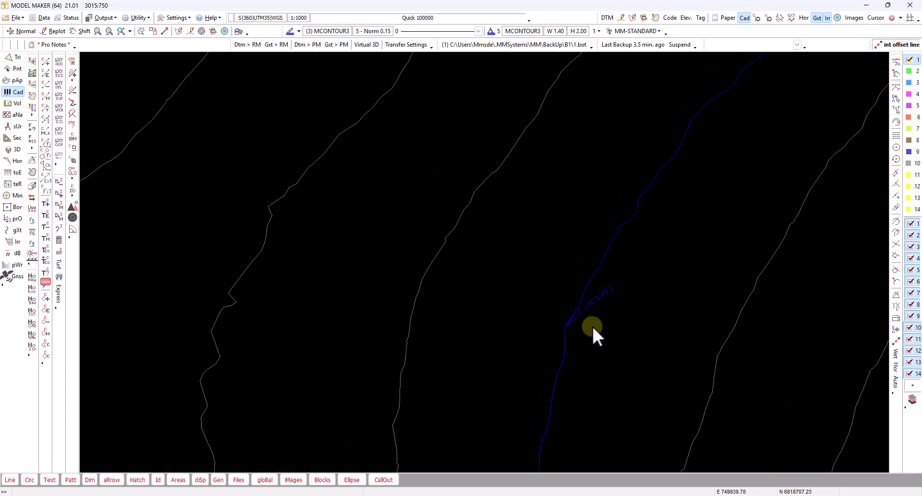
pyautogui.click(21, 31)
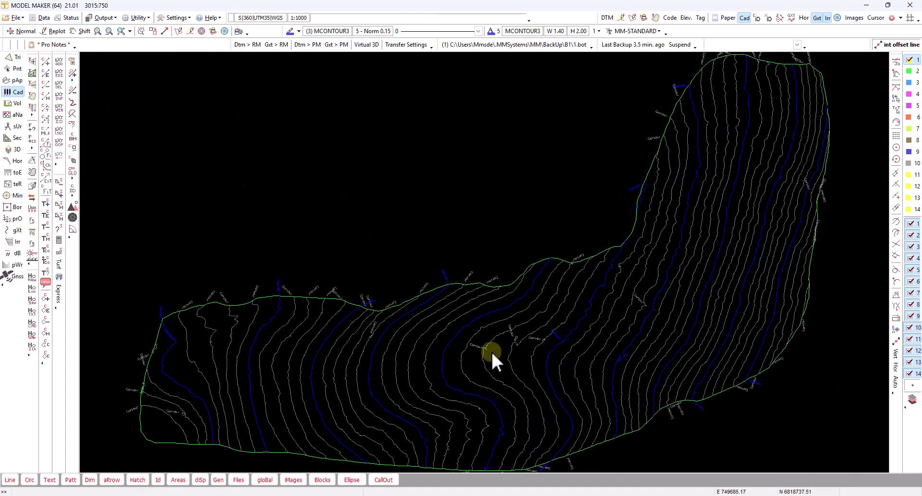
# Step: Identify all strings with a maximum length of 50 to single out the short contours
pyautogui.click(16, 230)
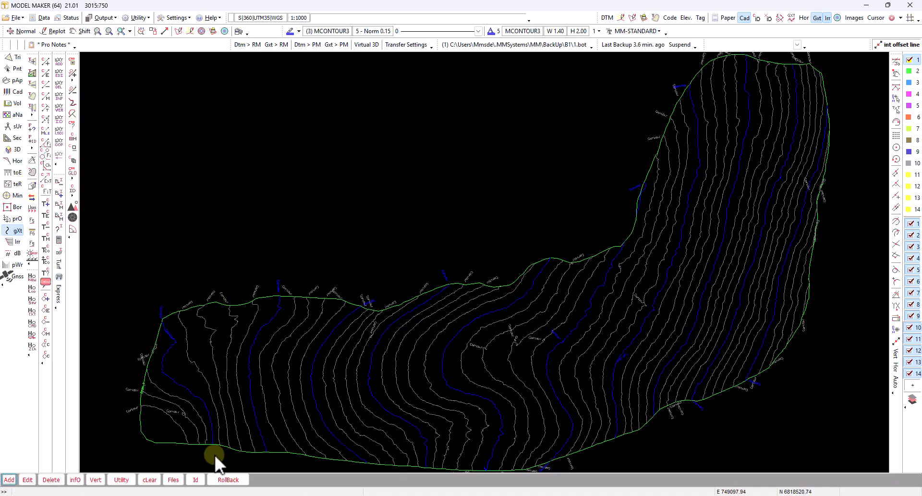
pyautogui.click(195, 479)
pyautogui.click(30, 479)
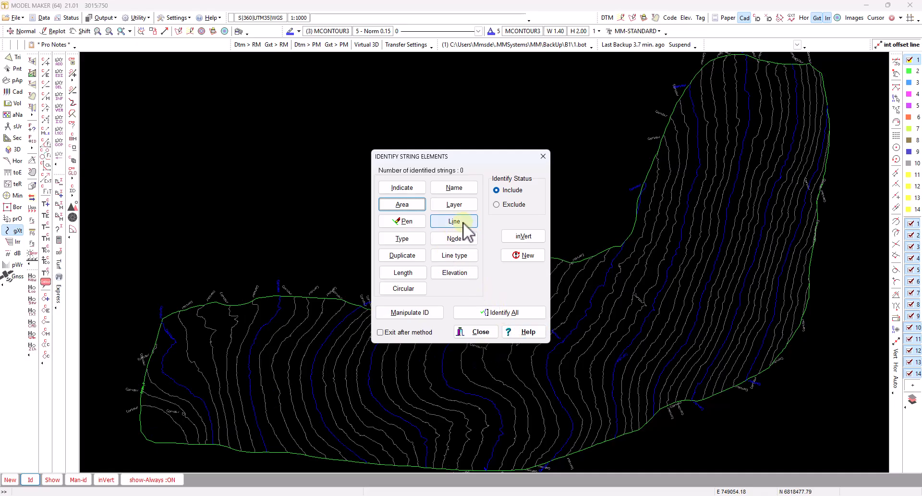
pyautogui.click(406, 274)
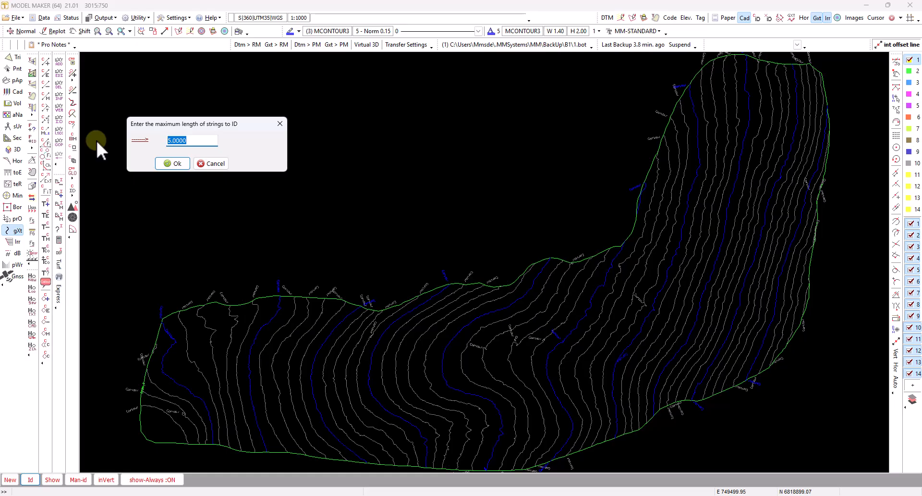
pyautogui.write('50')
pyautogui.click(168, 164)
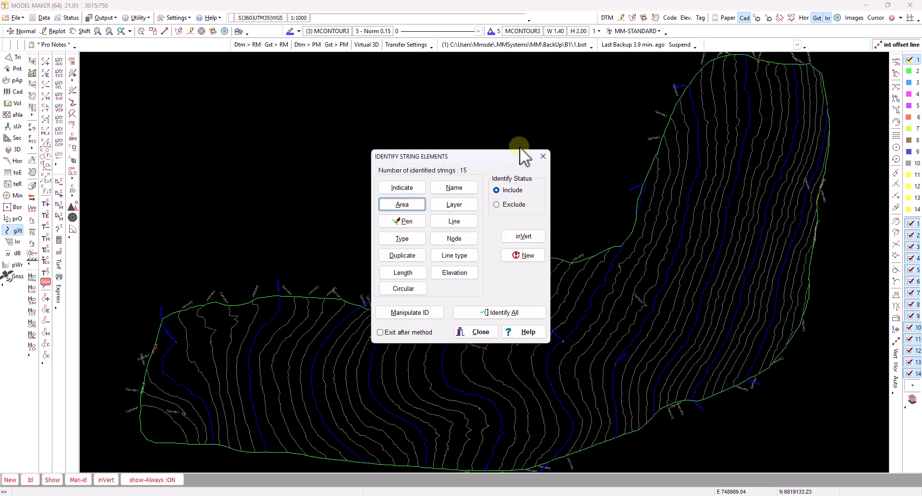
pyautogui.moveTo(506, 158); pyautogui.dragTo(366, 81)
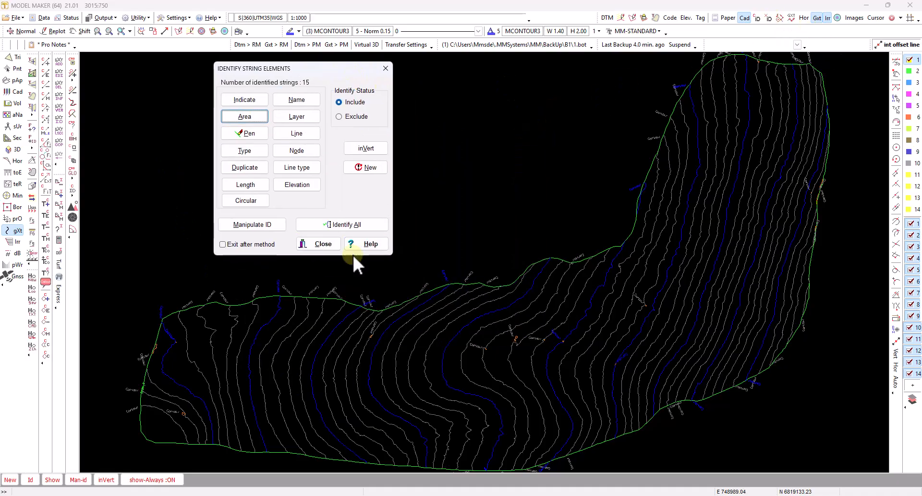
pyautogui.click(334, 241)
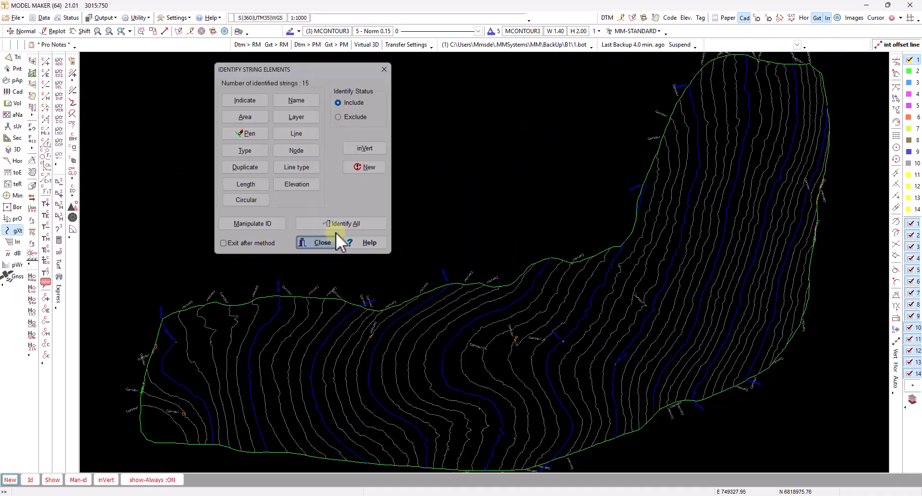
# Step: Switch the display between all strings and only the identified ones to check the short contours
pyautogui.click(770, 19)
pyautogui.click(771, 19)
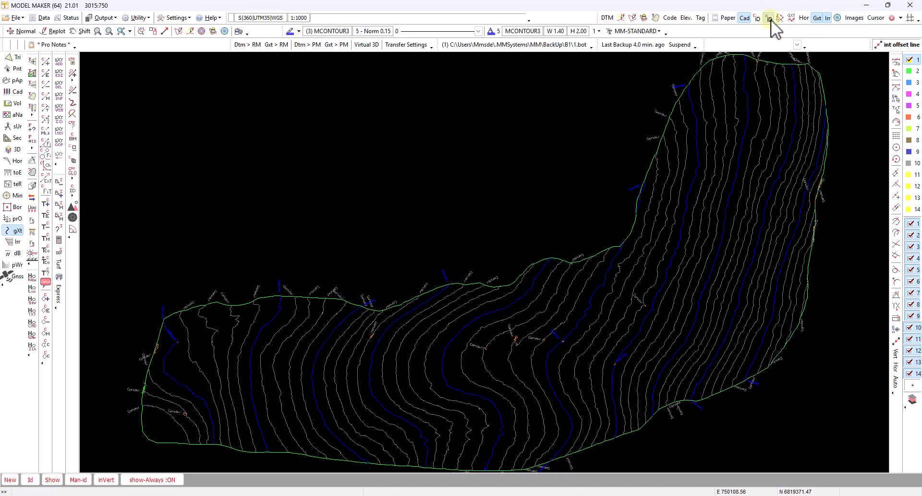
pyautogui.click(771, 19)
pyautogui.click(771, 20)
pyautogui.click(771, 20)
pyautogui.click(771, 20)
pyautogui.click(771, 19)
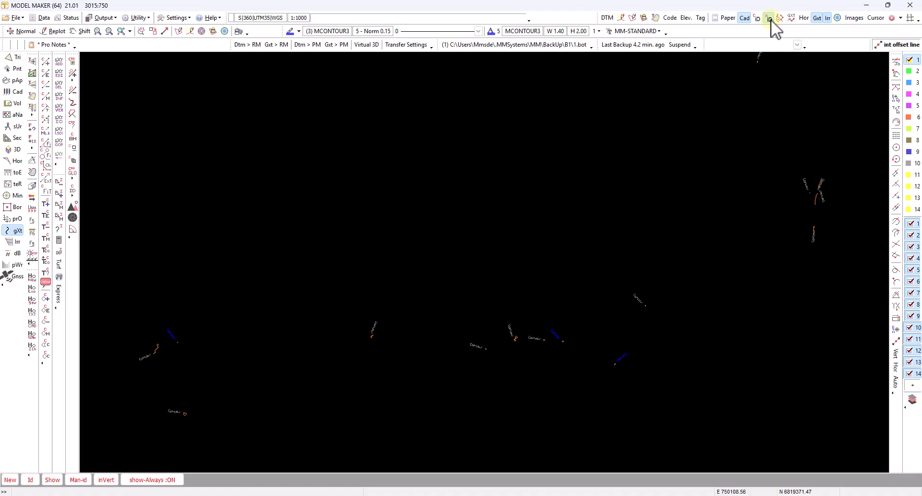
pyautogui.click(771, 19)
pyautogui.click(771, 19)
# Step: Delete the identified short contour strings and leave the manipulation dialog
pyautogui.click(78, 480)
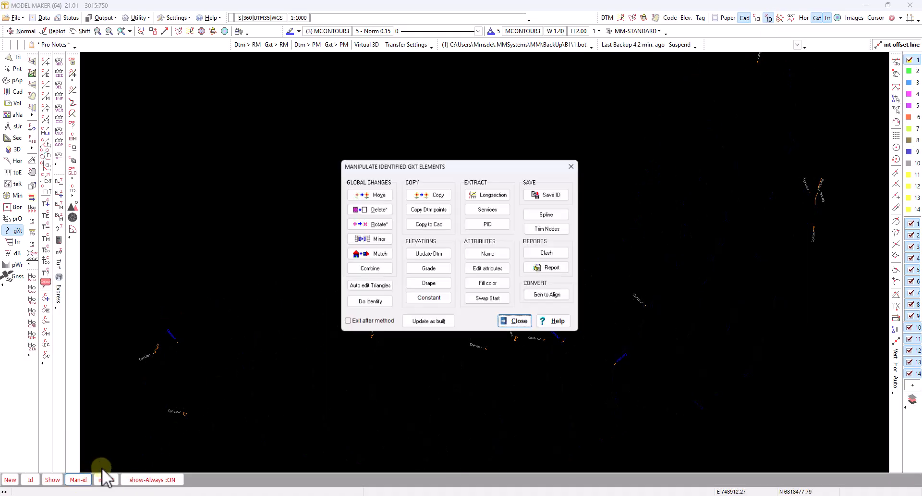
pyautogui.click(380, 209)
pyautogui.click(482, 263)
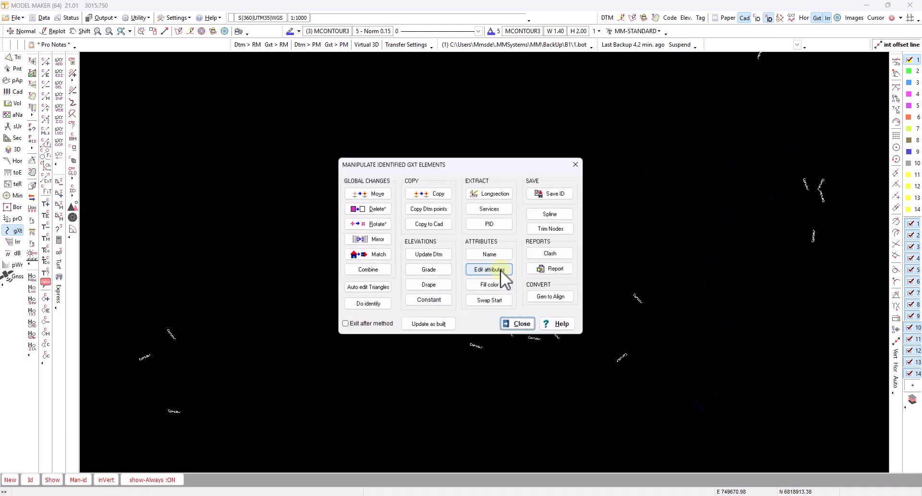
pyautogui.click(518, 330)
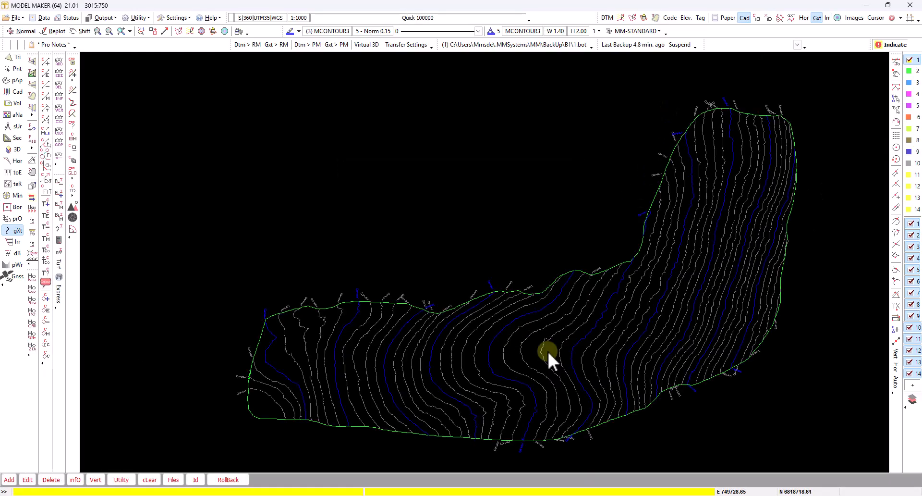
# Step: Toggle the strings display off and on as a check, and delete the green perimeter string in total
pyautogui.click(620, 19)
pyautogui.click(815, 17)
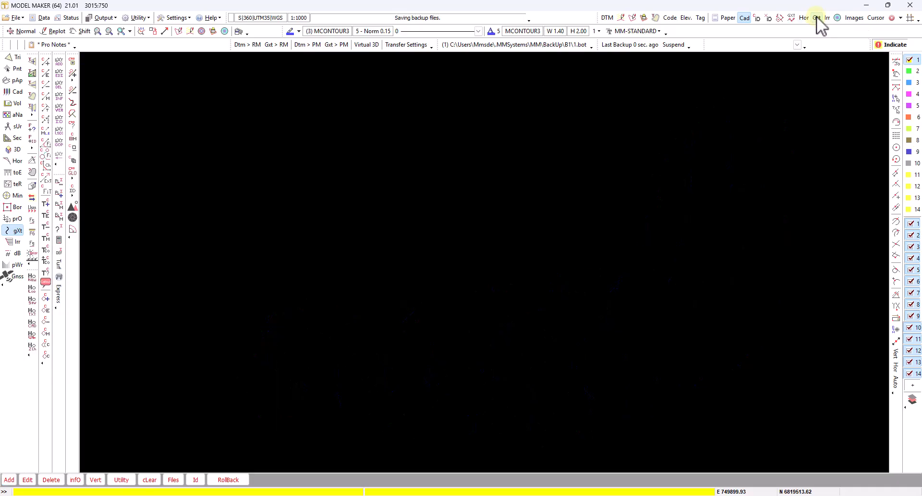
pyautogui.click(817, 16)
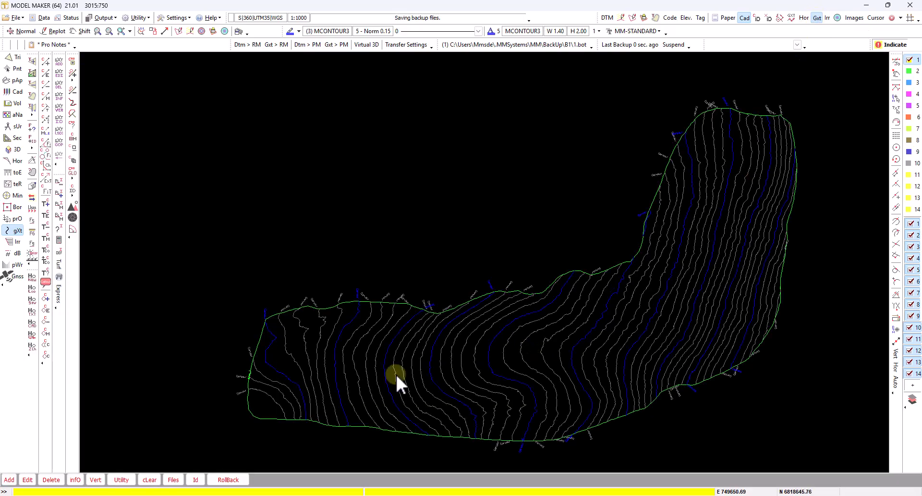
pyautogui.click(195, 480)
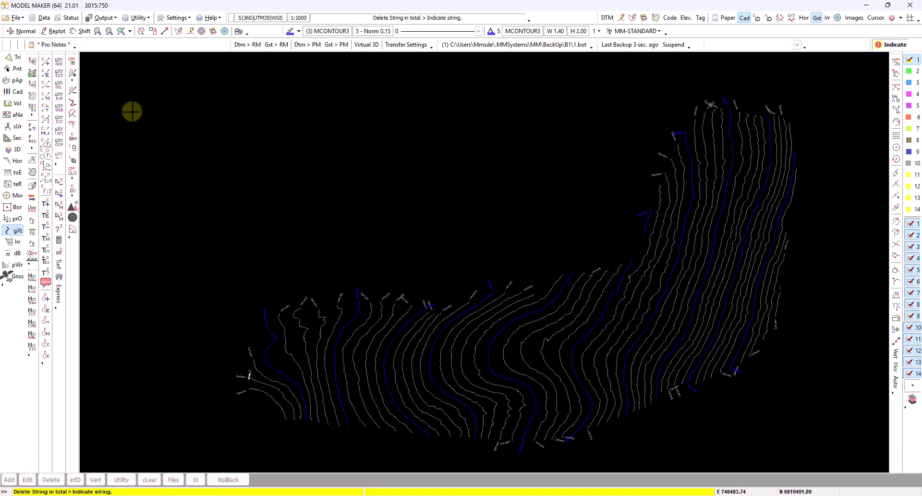
pyautogui.rightClick(314, 356)
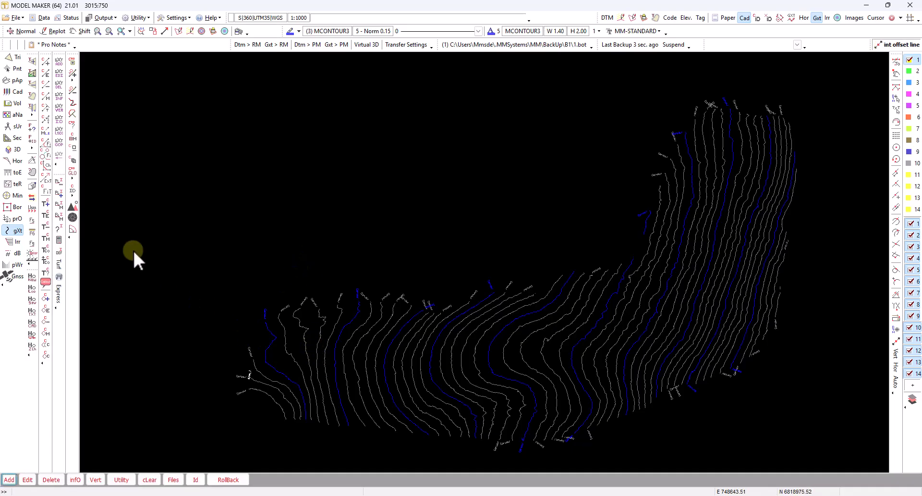
# Step: Identify all remaining contour strings
pyautogui.click(195, 480)
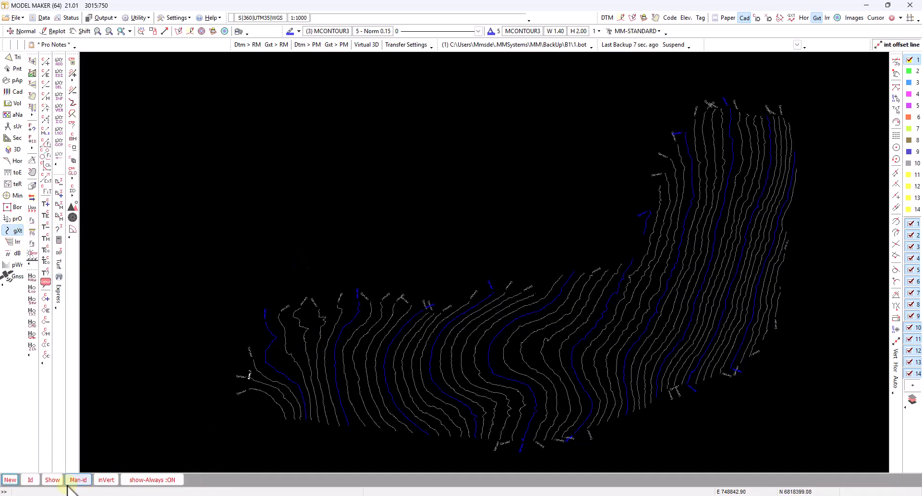
pyautogui.click(31, 480)
pyautogui.scroll(1, 501, 432)
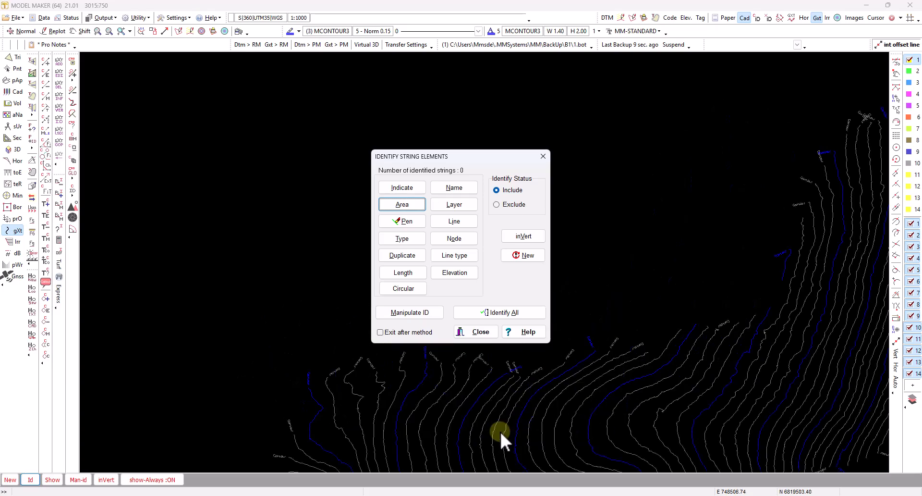
pyautogui.scroll(-1, 429, 434)
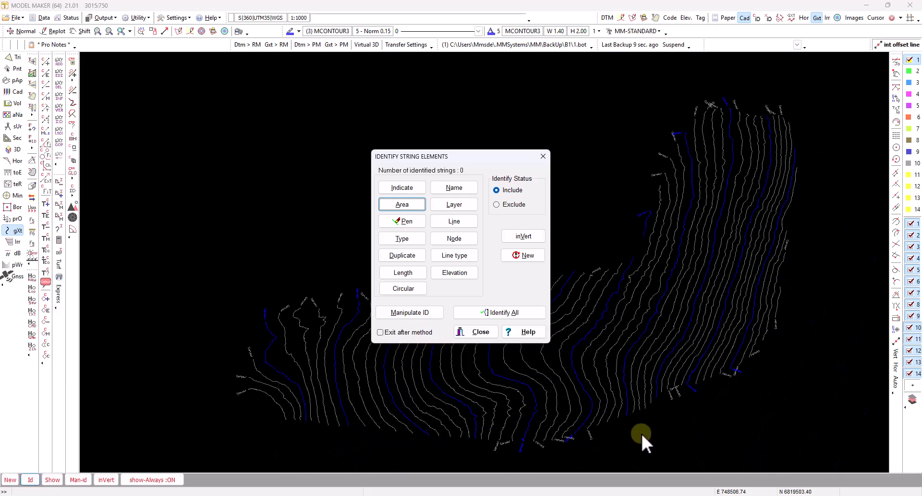
pyautogui.click(493, 312)
pyautogui.click(417, 313)
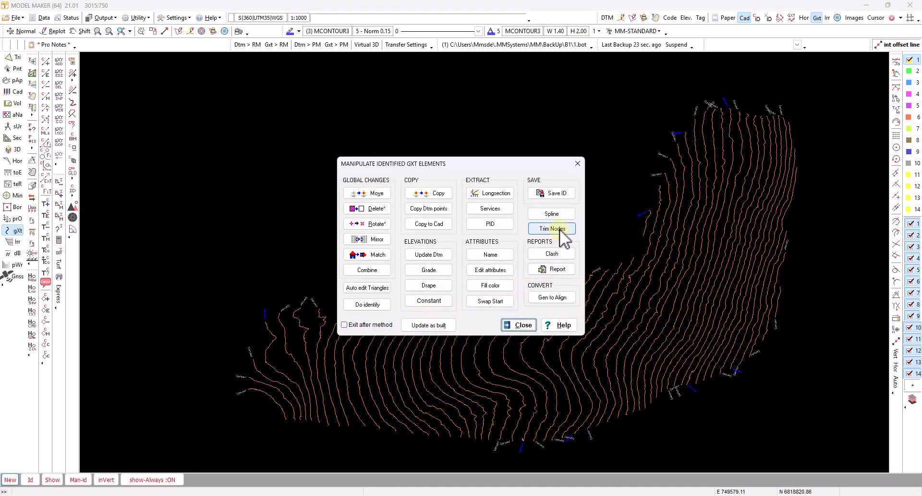
pyautogui.click(560, 232)
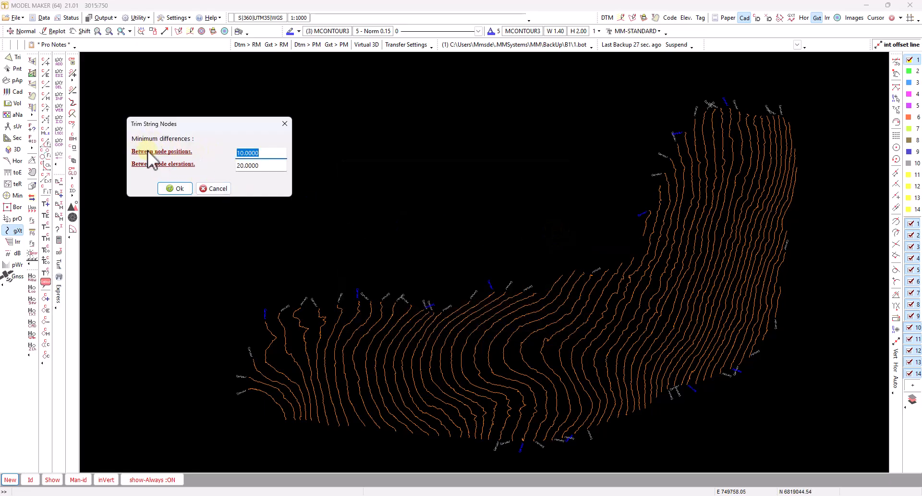
pyautogui.click(209, 188)
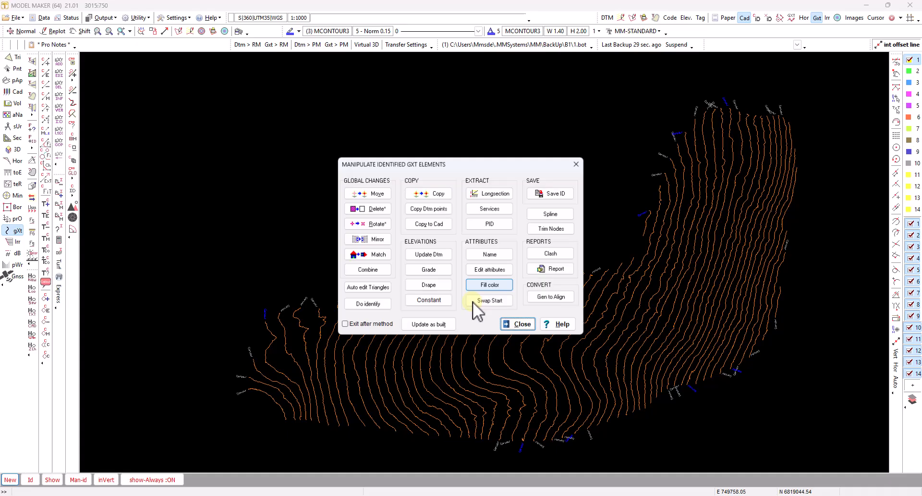
pyautogui.click(523, 325)
# Step: Toggle the string nodes display on and off to examine how densely the contours are noded
pyautogui.click(791, 18)
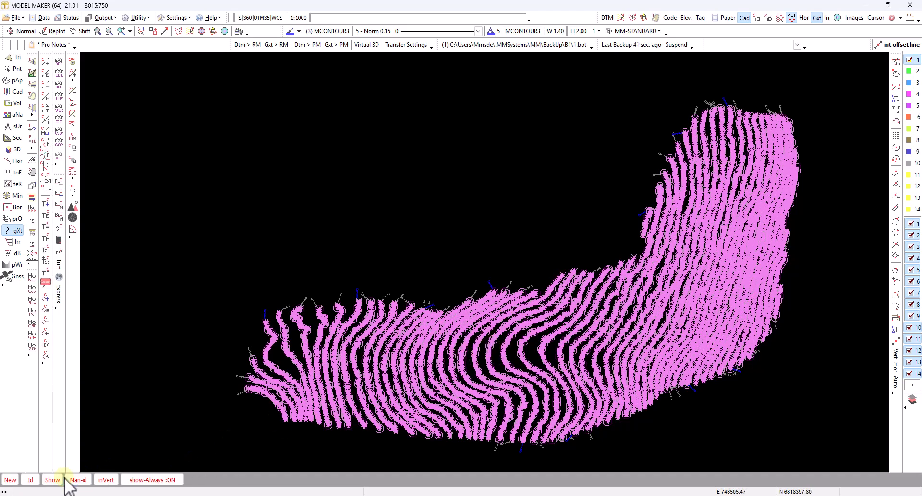
pyautogui.click(783, 19)
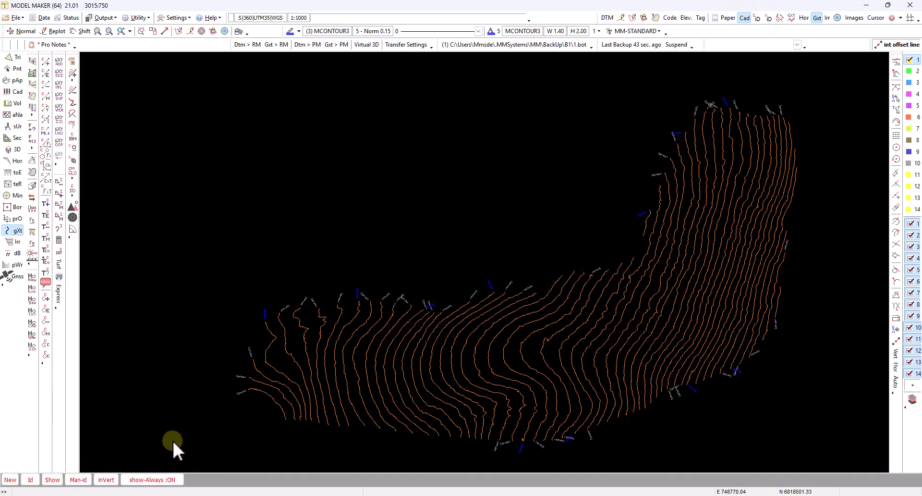
# Step: Trim the nodes of the identified contour strings with minimum differences of 5 between node positions and 20 between node elevations
pyautogui.click(77, 480)
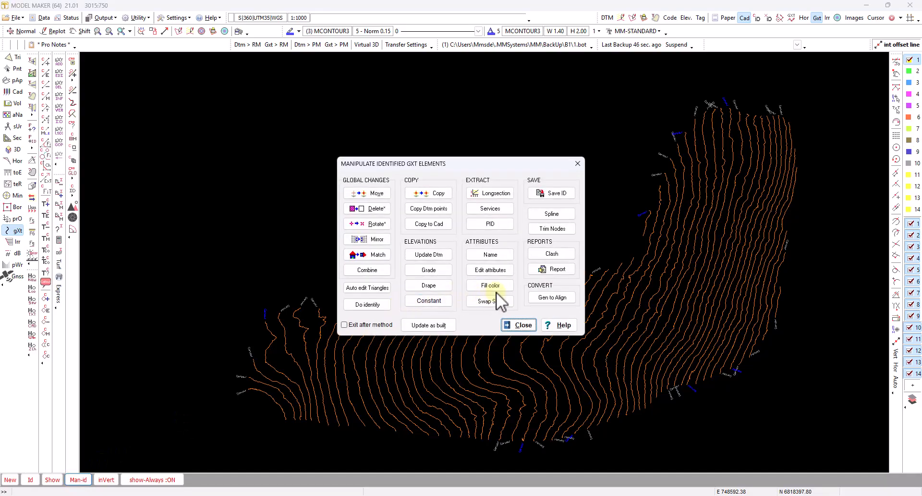
pyautogui.click(554, 229)
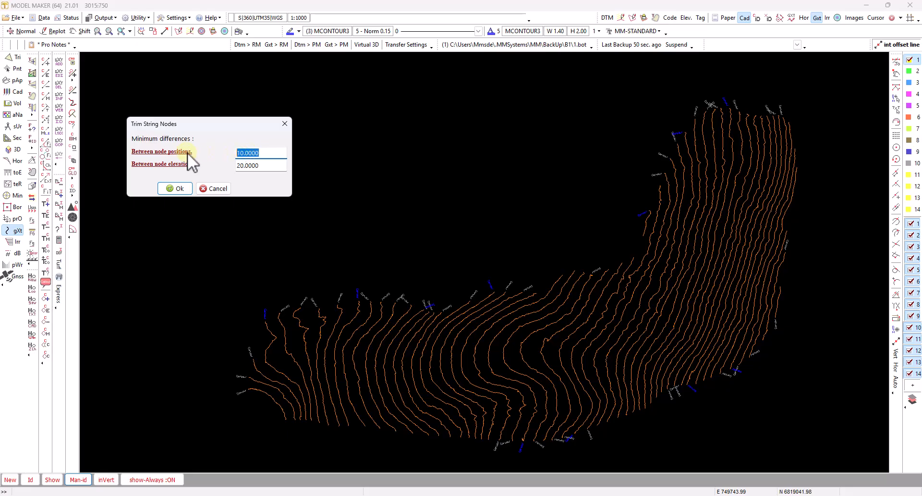
pyautogui.click(263, 165)
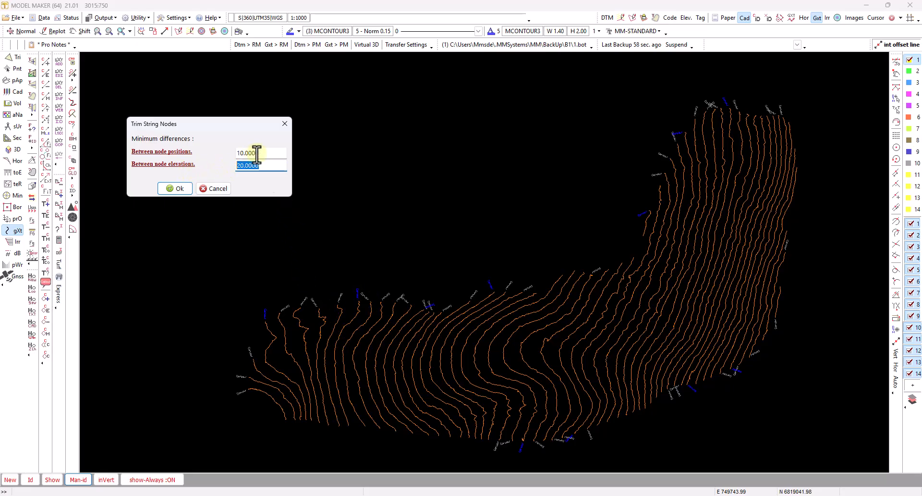
pyautogui.click(242, 153)
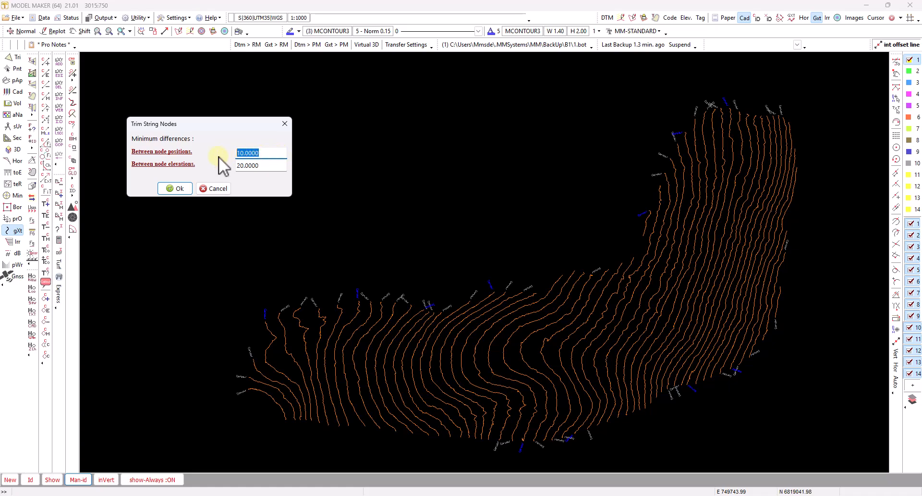
pyautogui.write('5')
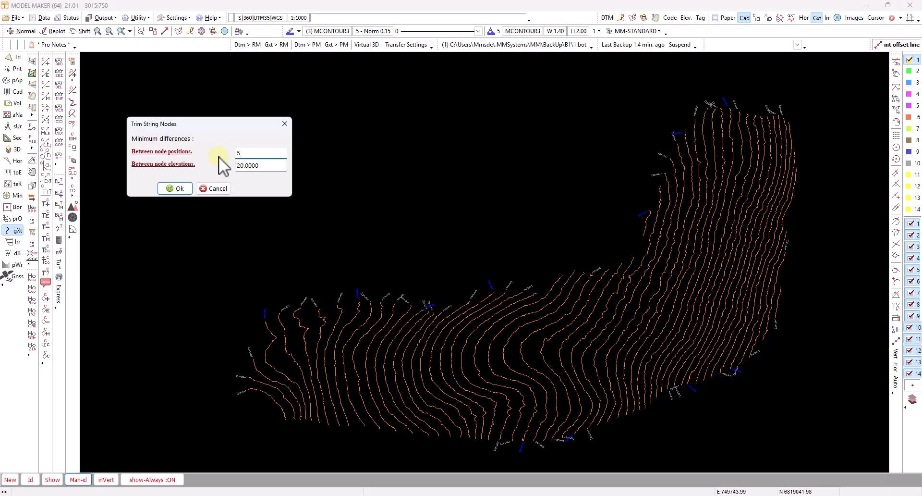
pyautogui.click(175, 189)
pyautogui.click(523, 263)
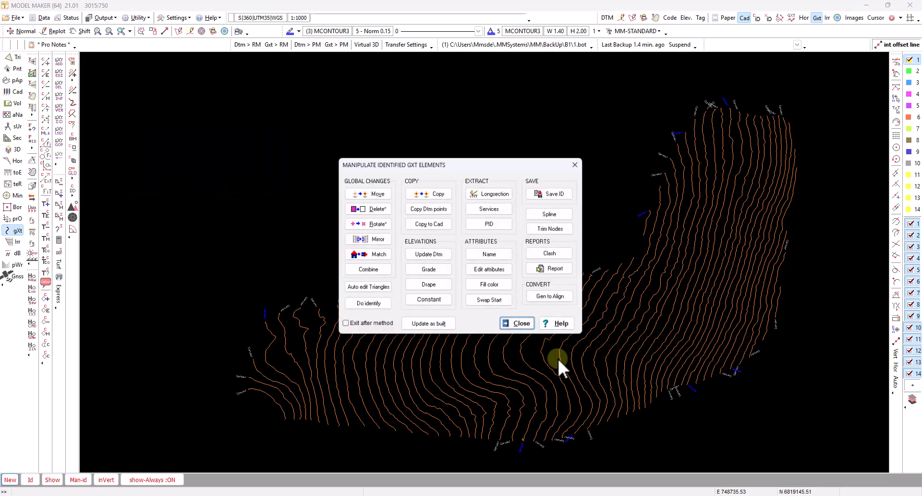
pyautogui.click(528, 322)
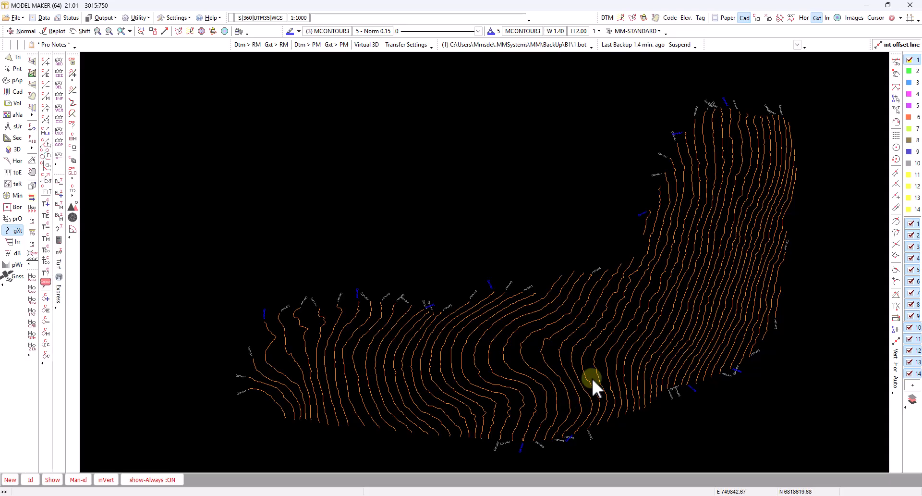
pyautogui.scroll(1, 594, 377)
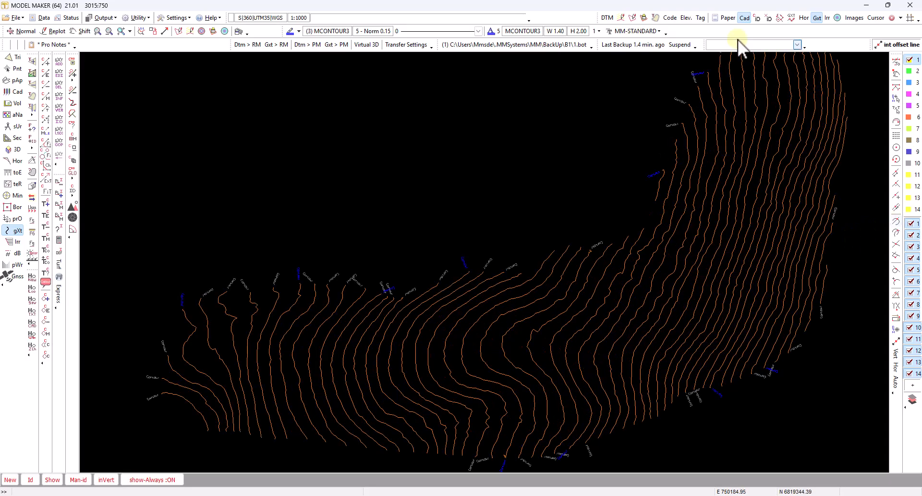
# Step: Display the DTM contours over the strings to compare the trimmed shapes with the original contours
pyautogui.click(621, 17)
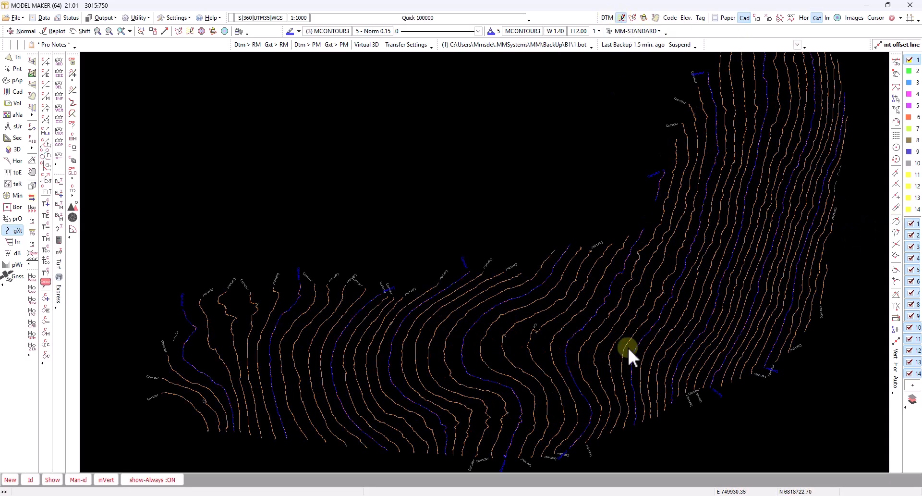
pyautogui.scroll(2, 624, 348)
pyautogui.scroll(5, 525, 314)
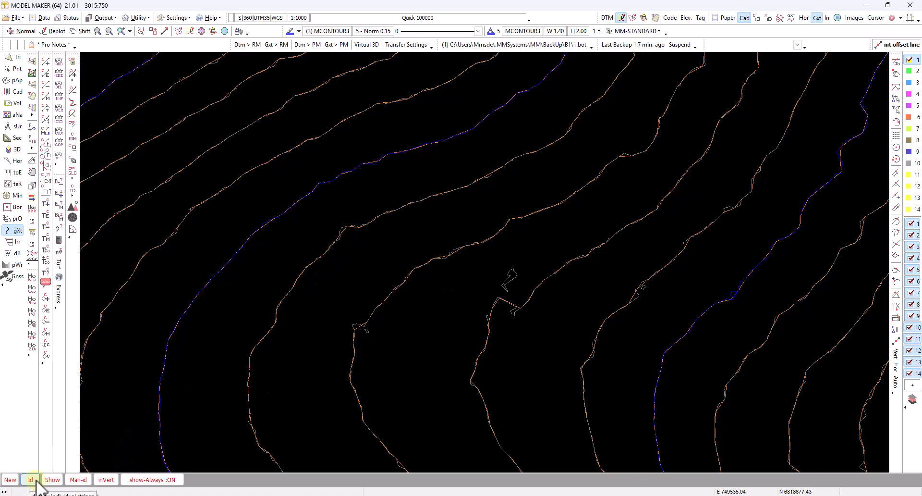
# Step: Trim the nodes of the identified contour strings with a minimum difference of 10 between node positions
pyautogui.click(78, 479)
pyautogui.click(551, 228)
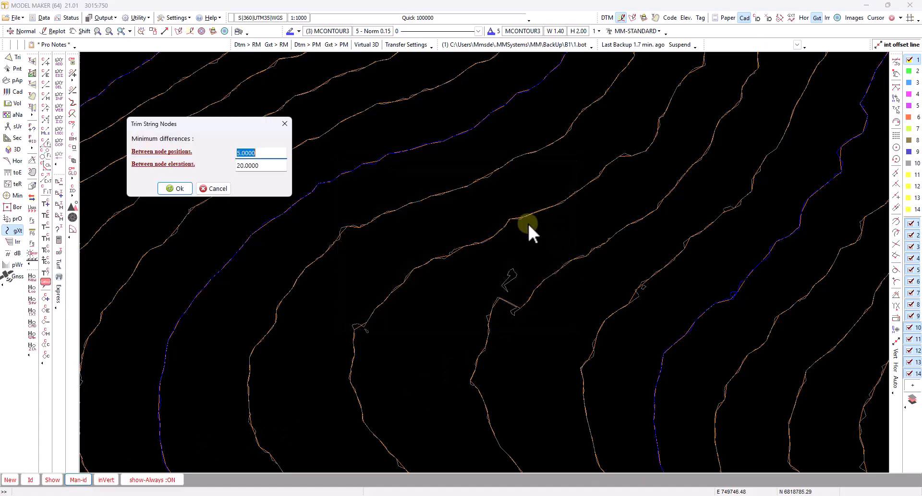
pyautogui.write('10')
pyautogui.click(179, 188)
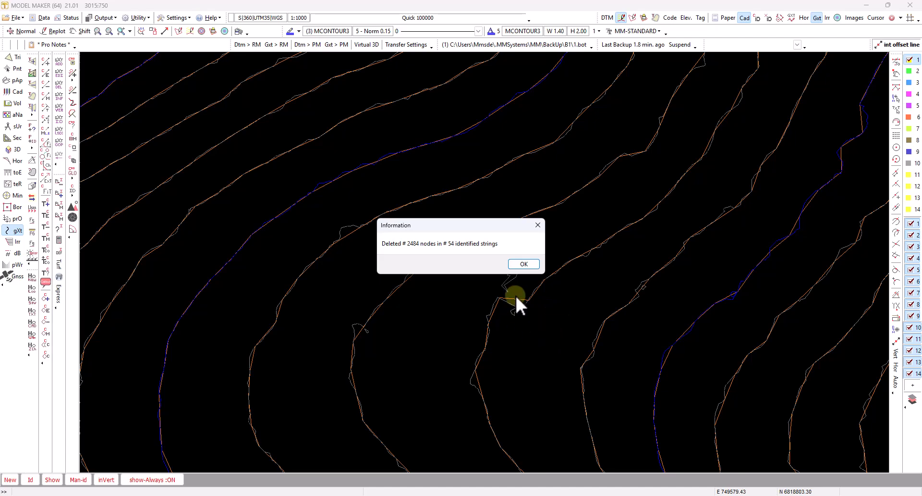
pyautogui.click(532, 262)
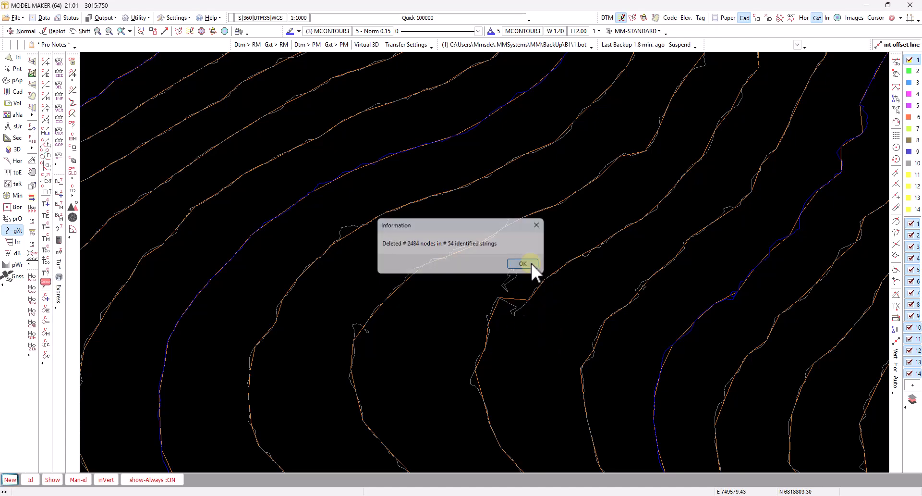
pyautogui.click(529, 328)
# Step: Compare the coarser strings with the DTM contours, then hide the contours and examine the strings alone
pyautogui.scroll(-2, 538, 333)
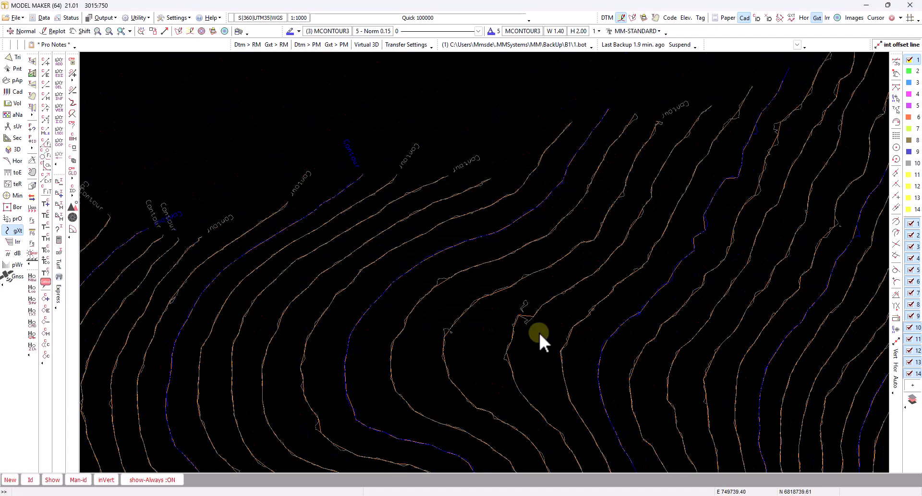
pyautogui.click(619, 18)
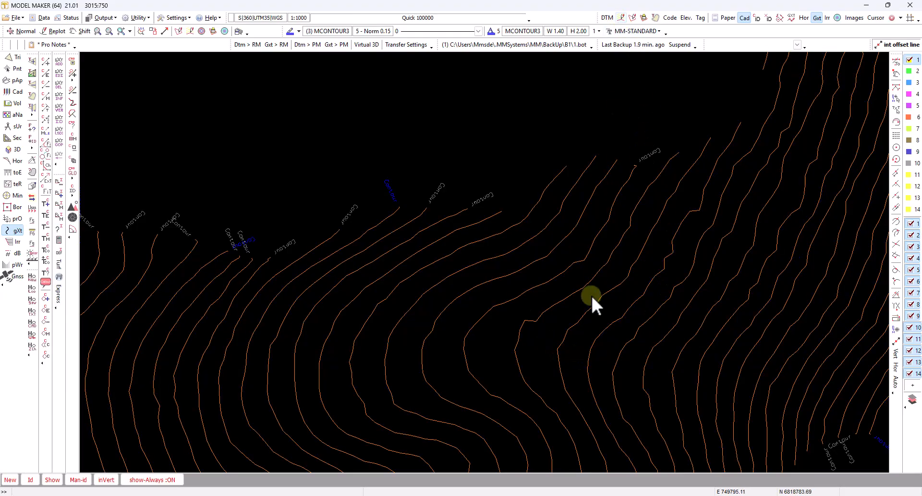
pyautogui.scroll(-2, 540, 394)
pyautogui.middleClick(583, 401)
pyautogui.scroll(-2, 442, 255)
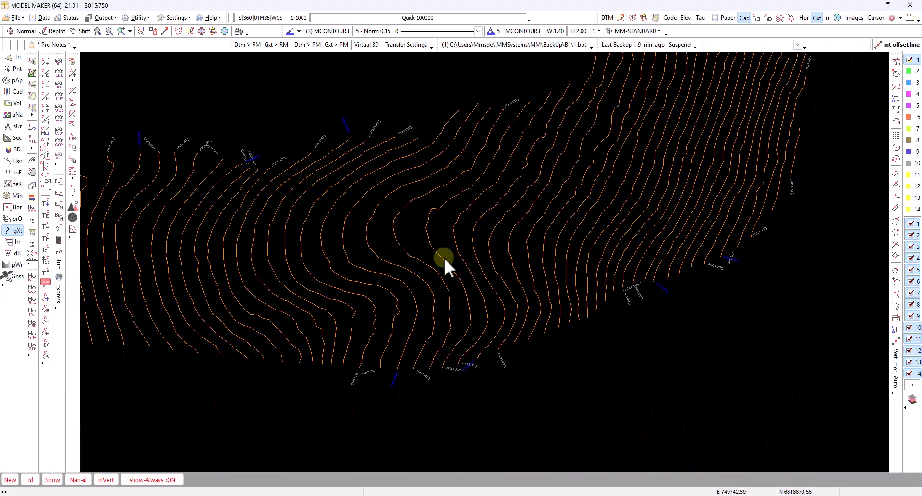
pyautogui.middleClick(504, 197)
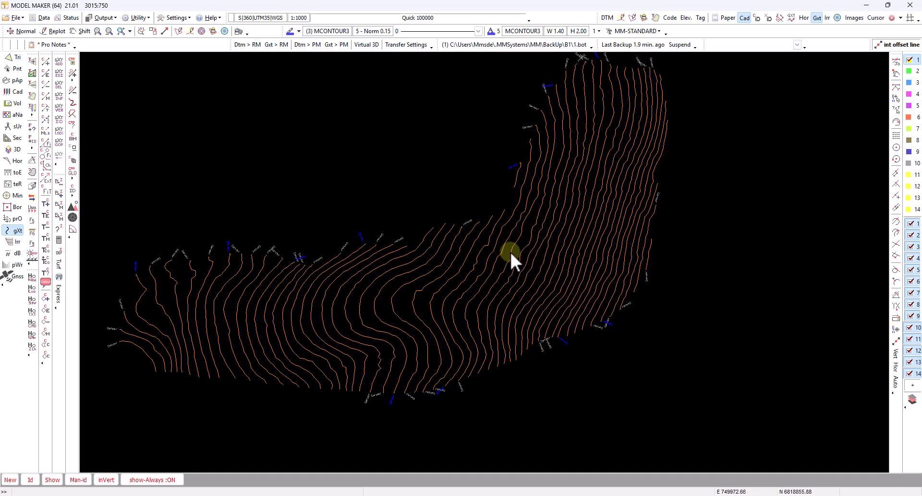
pyautogui.scroll(1, 510, 254)
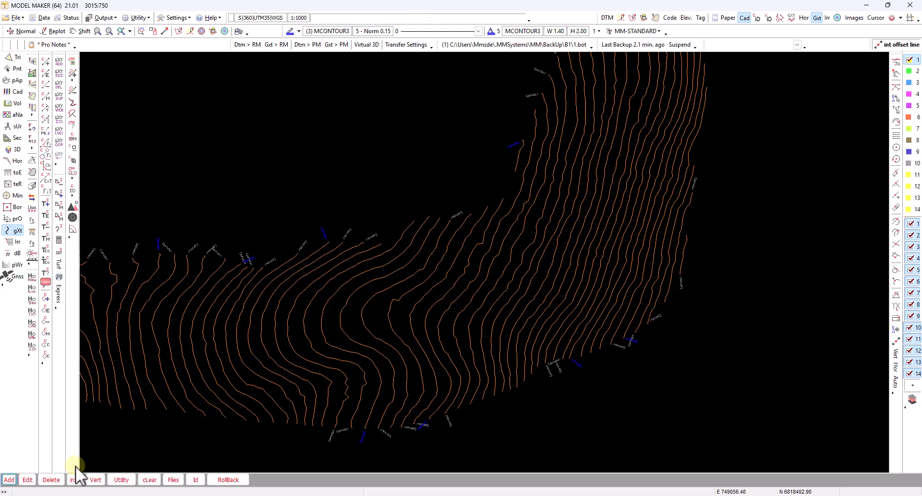
pyautogui.click(28, 479)
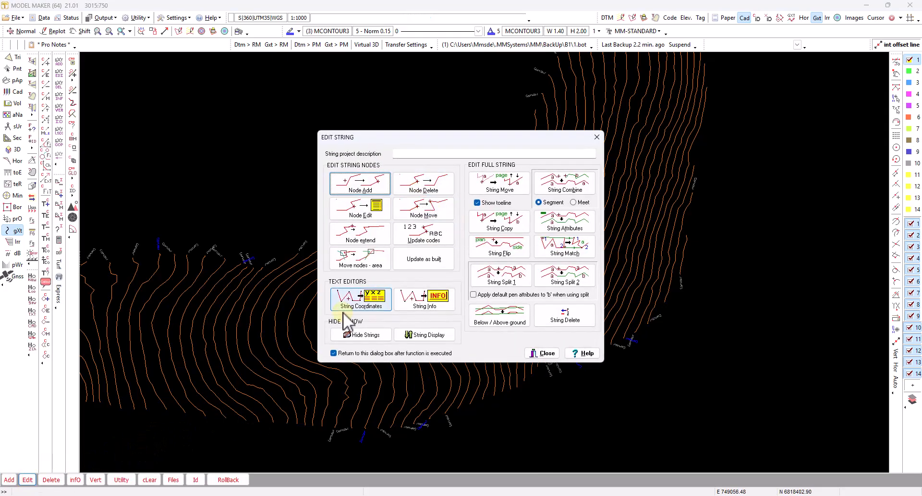
pyautogui.click(424, 185)
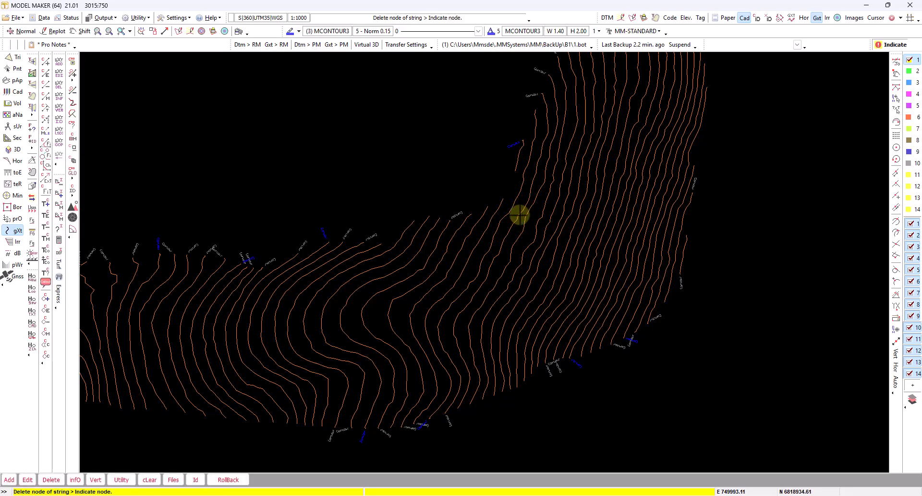
pyautogui.rightClick(496, 301)
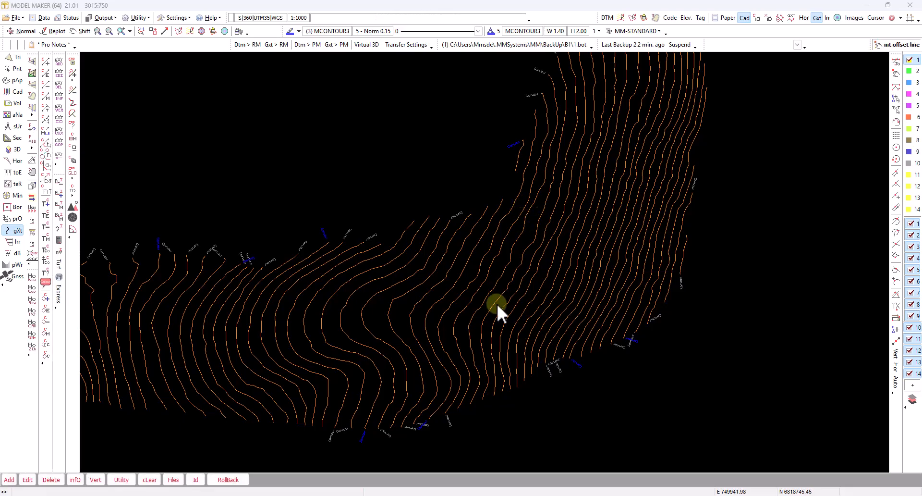
pyautogui.click(540, 353)
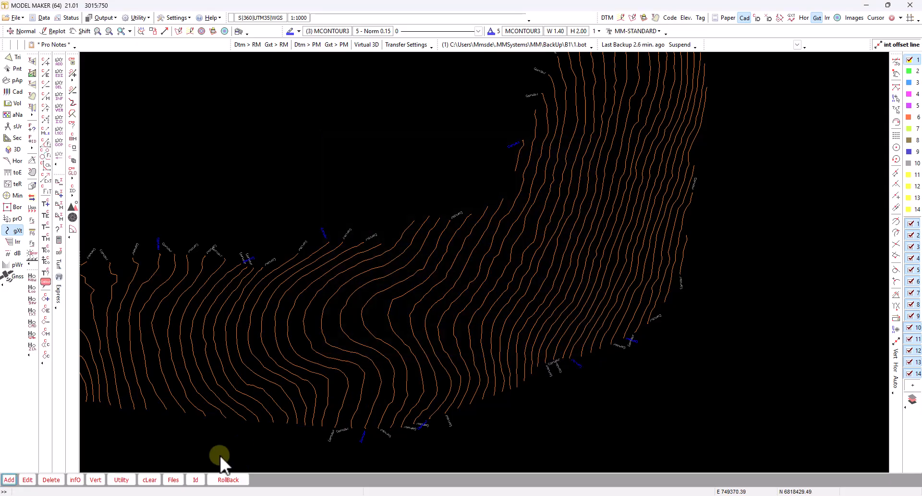
# Step: Trim the identified contour strings again with a minimum difference of 15 between node positions
pyautogui.click(196, 479)
pyautogui.click(78, 479)
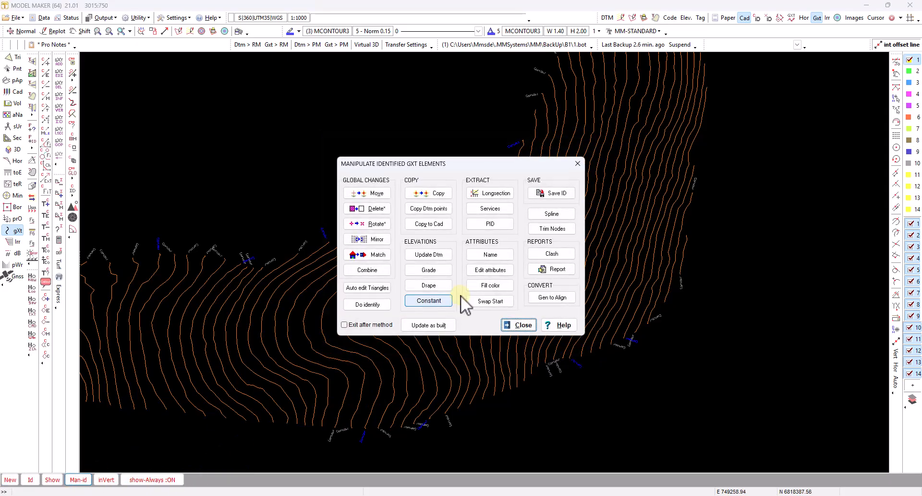
pyautogui.click(558, 232)
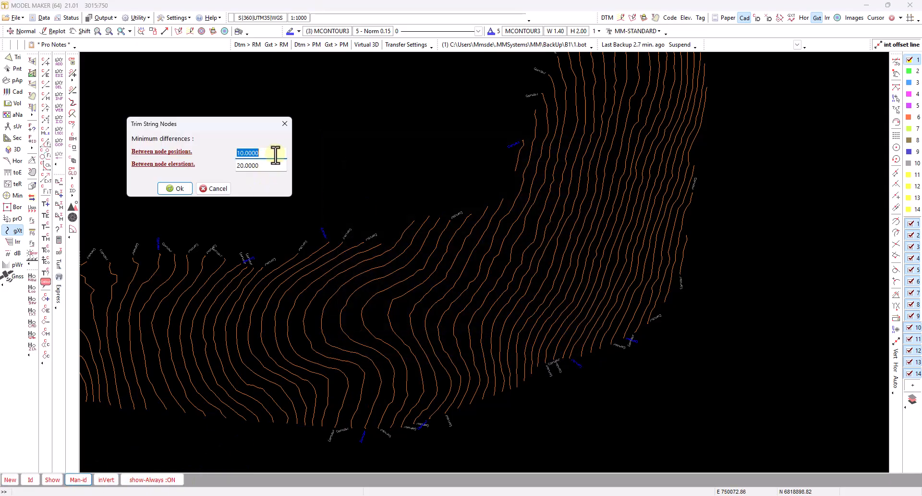
pyautogui.write('15')
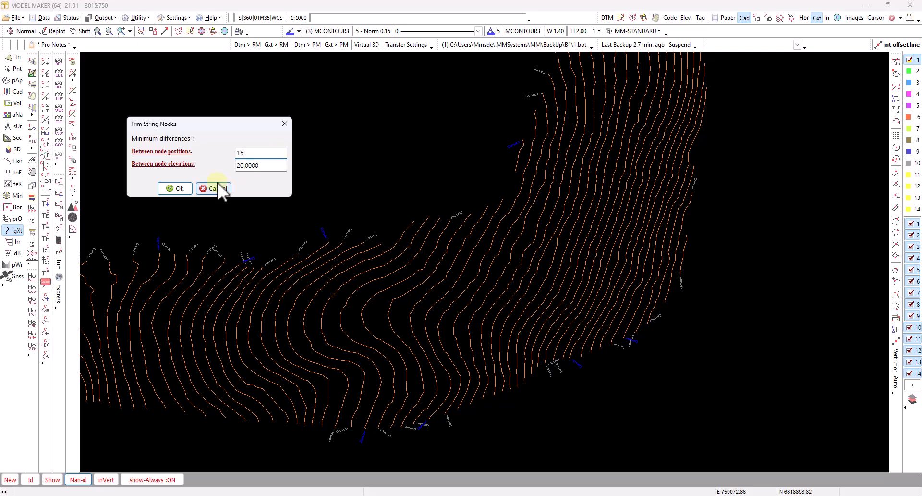
pyautogui.click(185, 186)
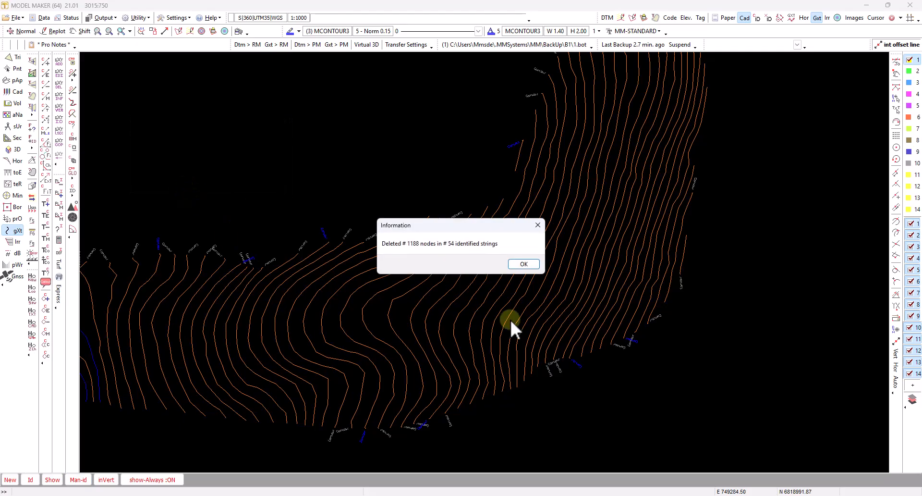
pyautogui.click(529, 265)
pyautogui.click(529, 329)
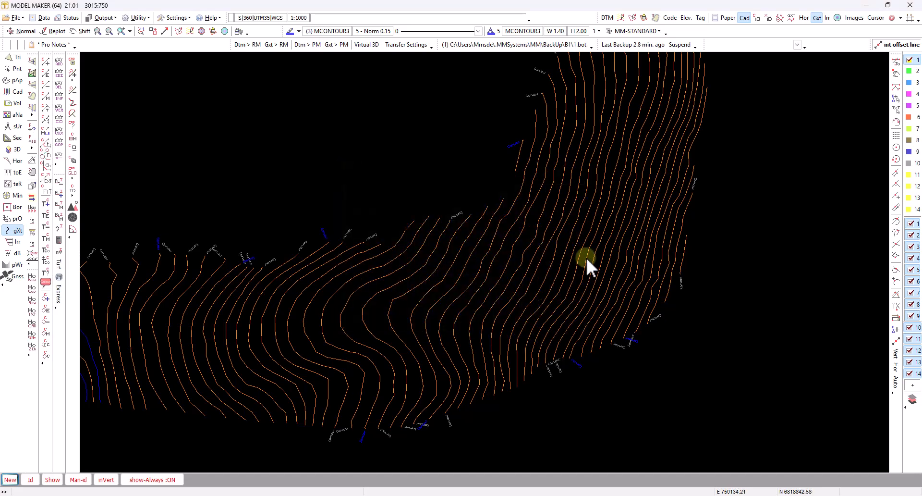
# Step: Toggle the DTM contours on and off to check how closely the simplified strings follow them
pyautogui.scroll(-1, 581, 248)
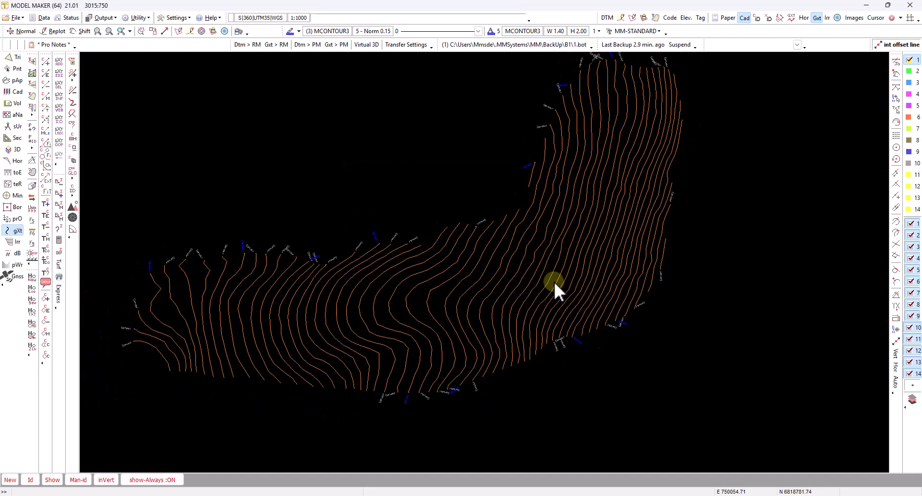
pyautogui.click(621, 17)
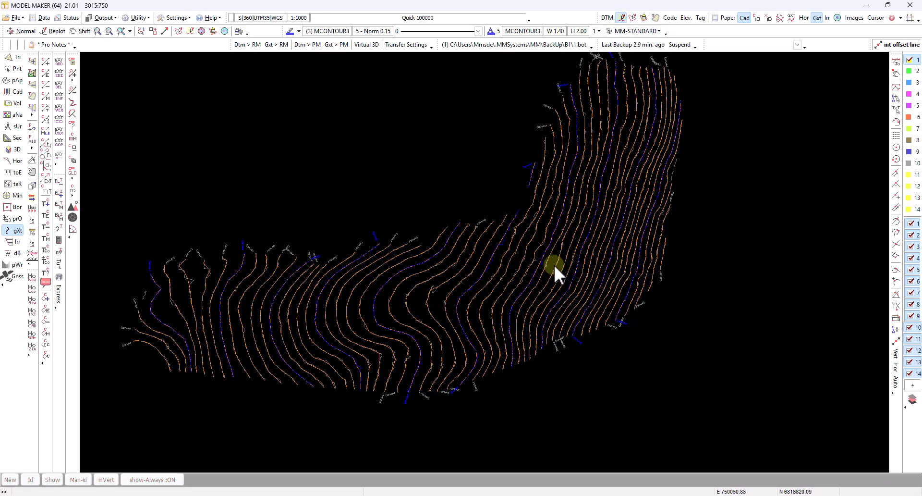
pyautogui.scroll(2, 554, 263)
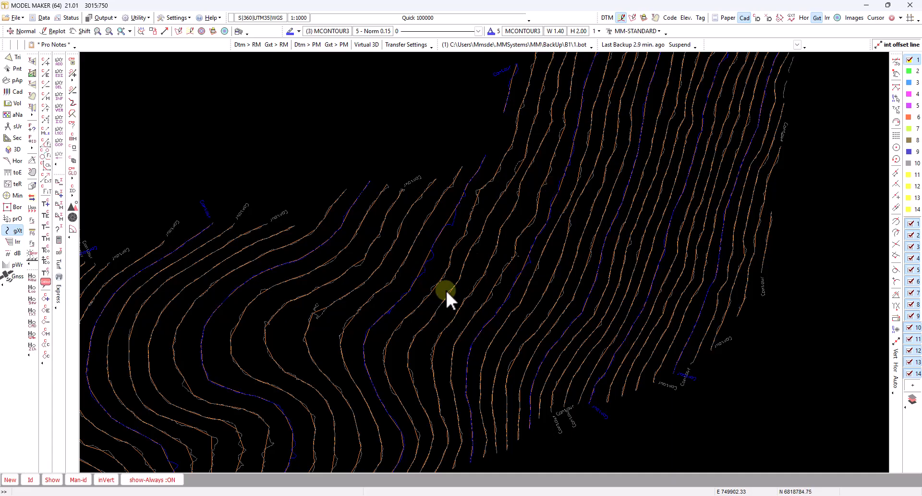
pyautogui.press('Escape')
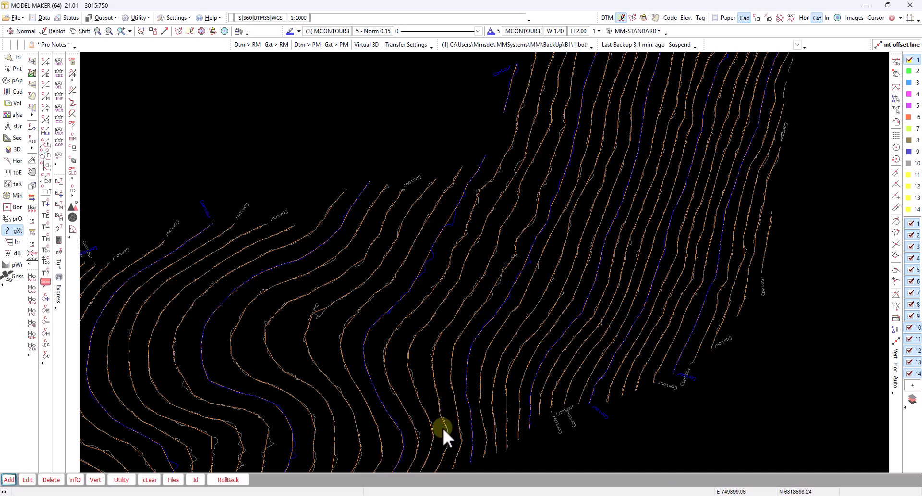
pyautogui.scroll(-2, 595, 264)
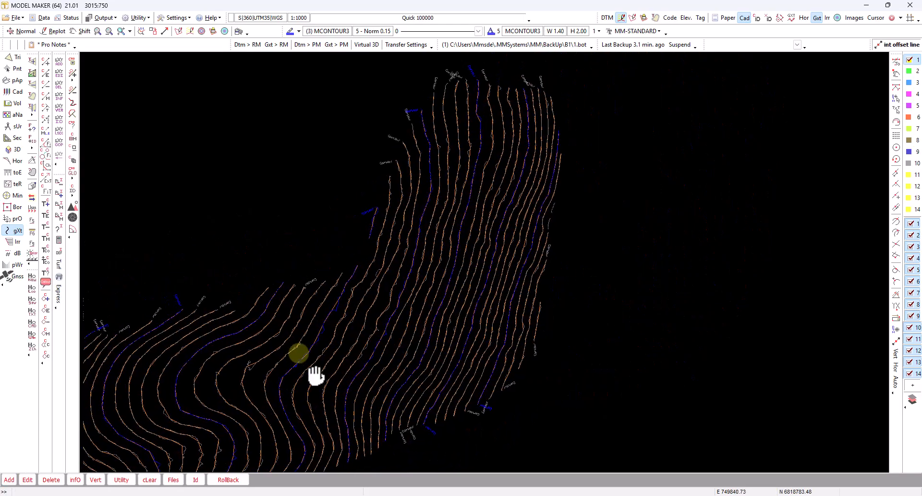
pyautogui.moveTo(302, 359); pyautogui.dragTo(457, 330, button='middle')
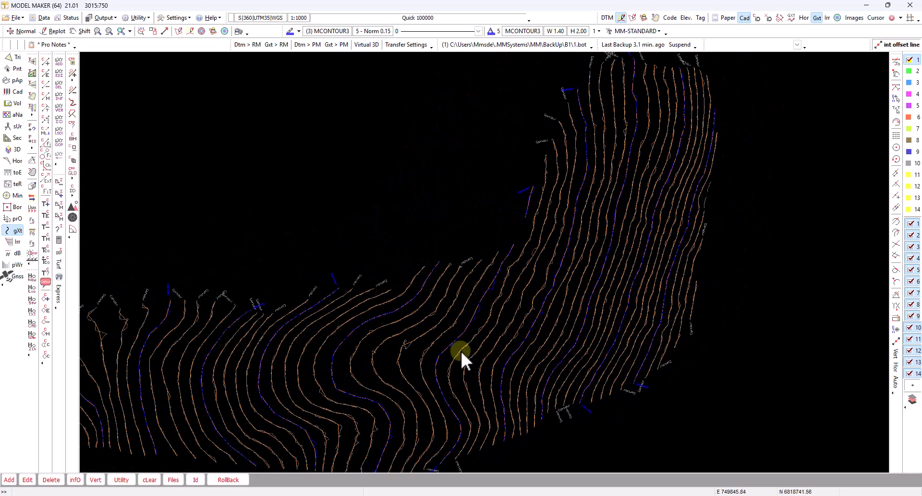
pyautogui.scroll(-1, 496, 347)
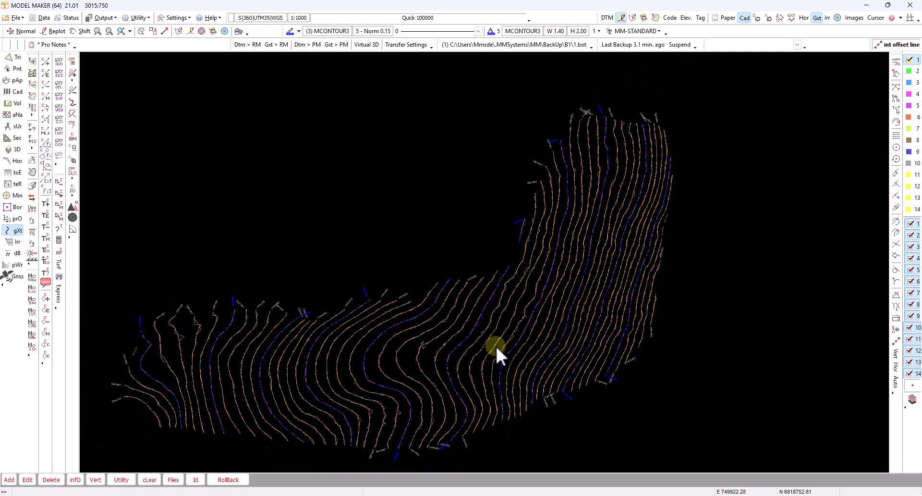
pyautogui.click(620, 18)
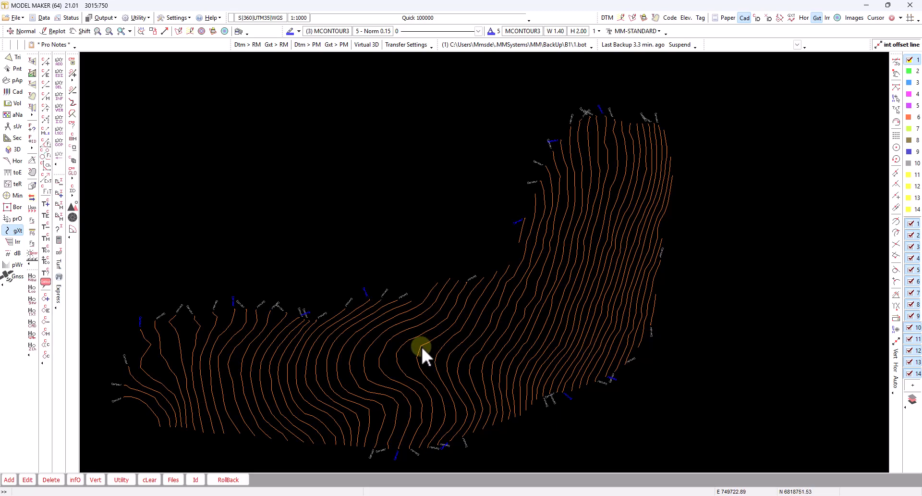
# Step: Copy DTM points from the identified contour strings into project 2
pyautogui.click(195, 479)
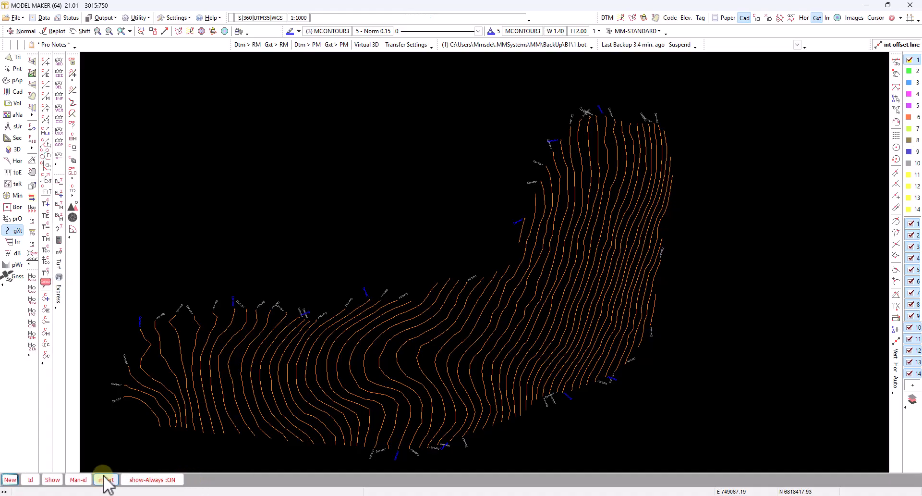
pyautogui.click(78, 479)
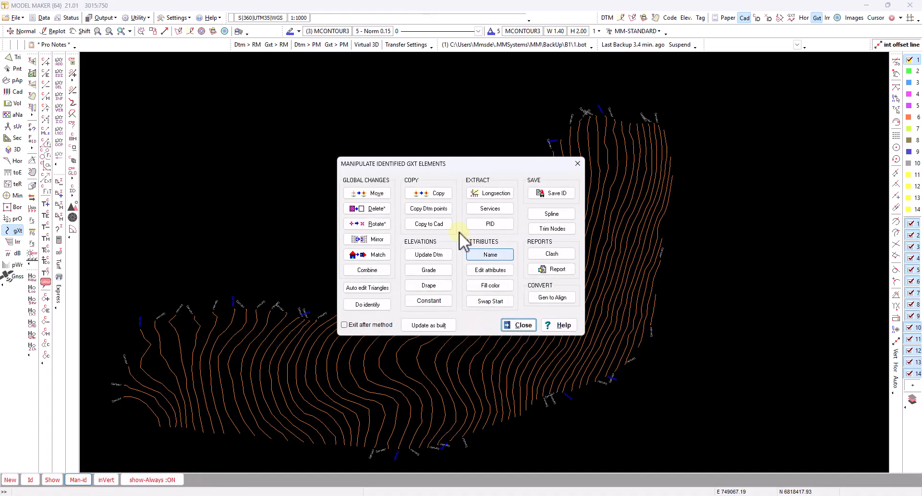
pyautogui.click(442, 210)
pyautogui.click(510, 238)
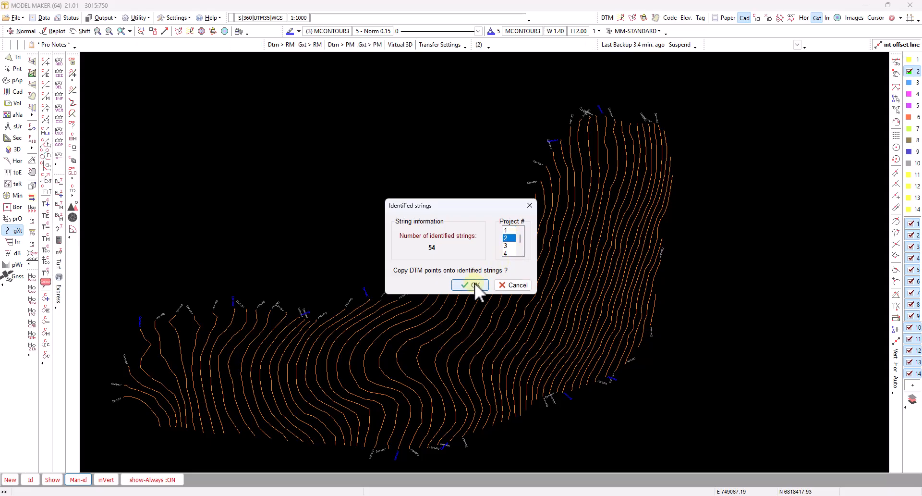
pyautogui.click(473, 285)
pyautogui.click(488, 270)
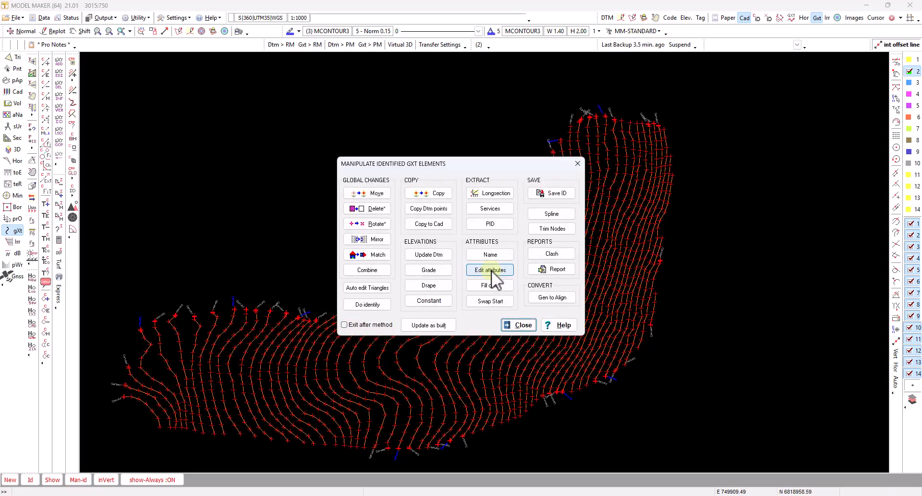
pyautogui.click(523, 326)
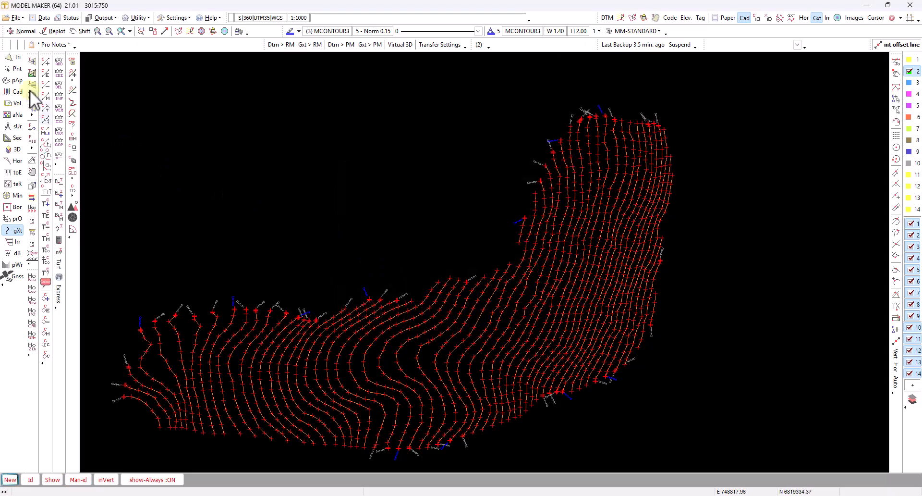
# Step: Generate triangles for the project 2 points using Quick search, and switch off layer 1
pyautogui.click(14, 58)
pyautogui.click(174, 476)
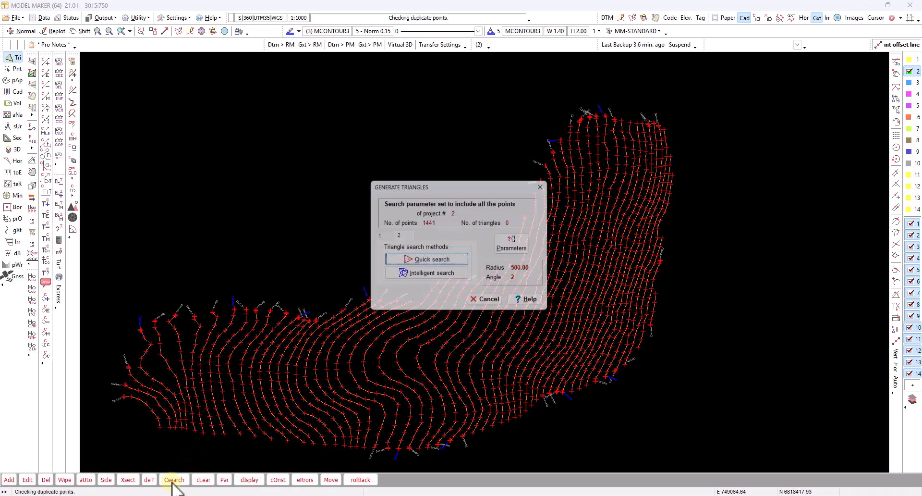
pyautogui.click(432, 261)
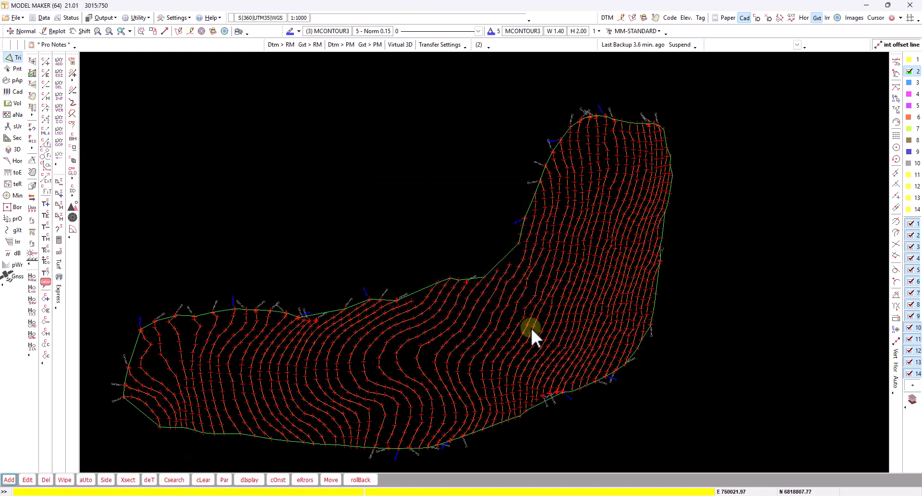
pyautogui.click(917, 224)
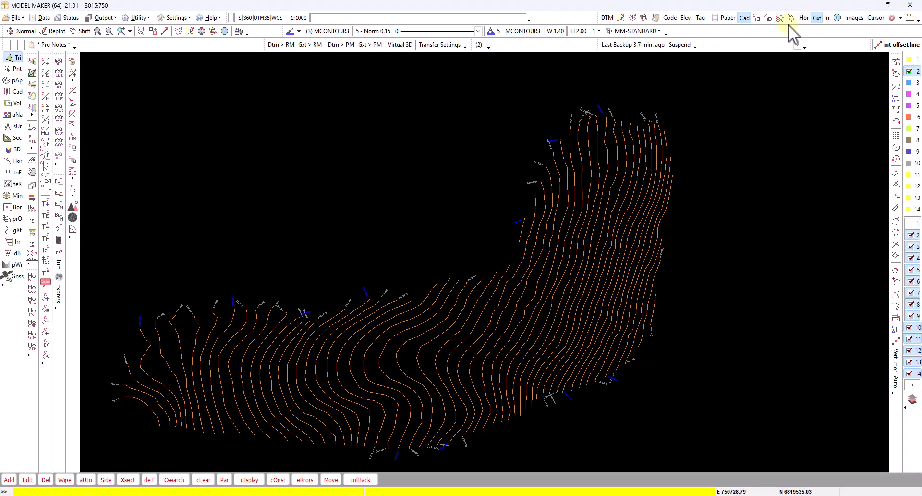
# Step: Display the DTM contours on layer 2 and toggle the Gxt contours off and on to compare the two sets
pyautogui.click(816, 18)
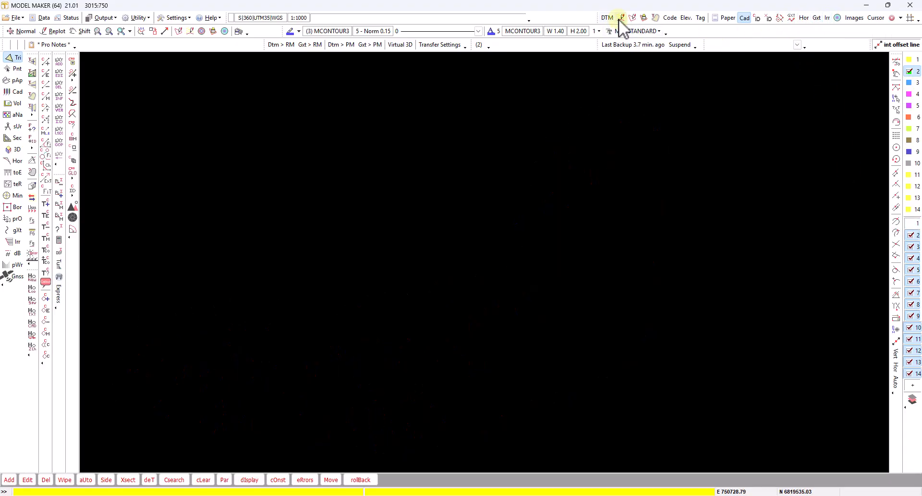
pyautogui.click(621, 18)
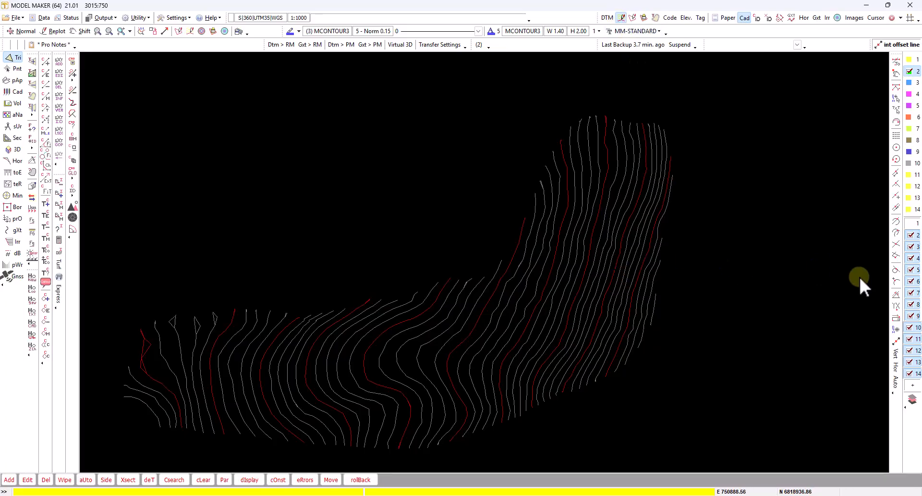
pyautogui.click(816, 17)
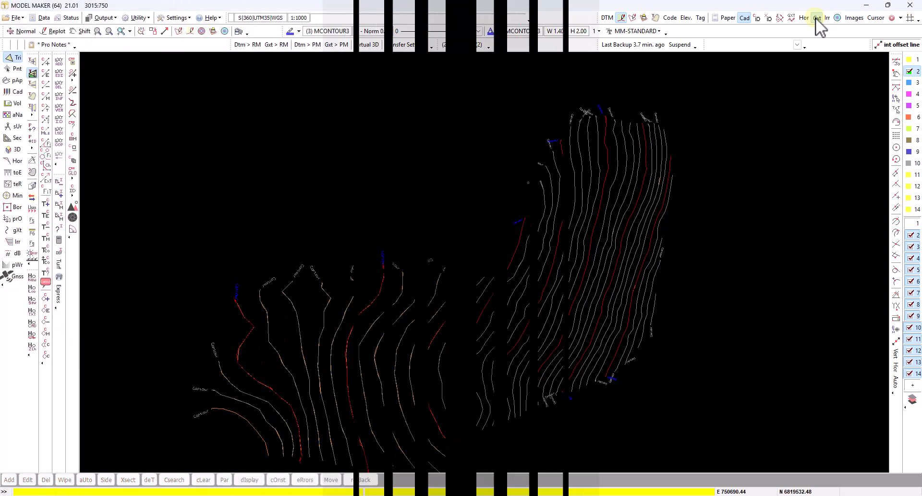
# Step: Switch layer 2 off and layer 1 on to compare the original surface's DTM contours with the Gxt contours
pyautogui.scroll(2, 638, 336)
pyautogui.click(911, 236)
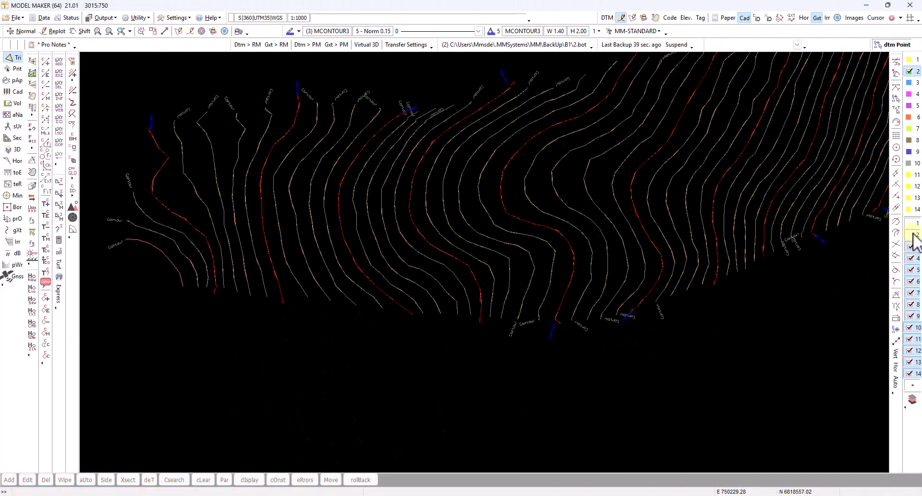
pyautogui.click(910, 224)
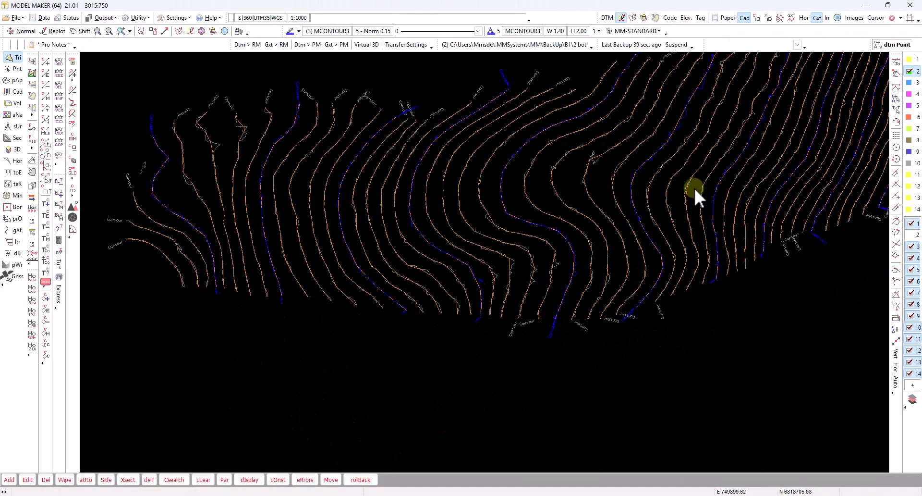
pyautogui.middleClick(723, 134)
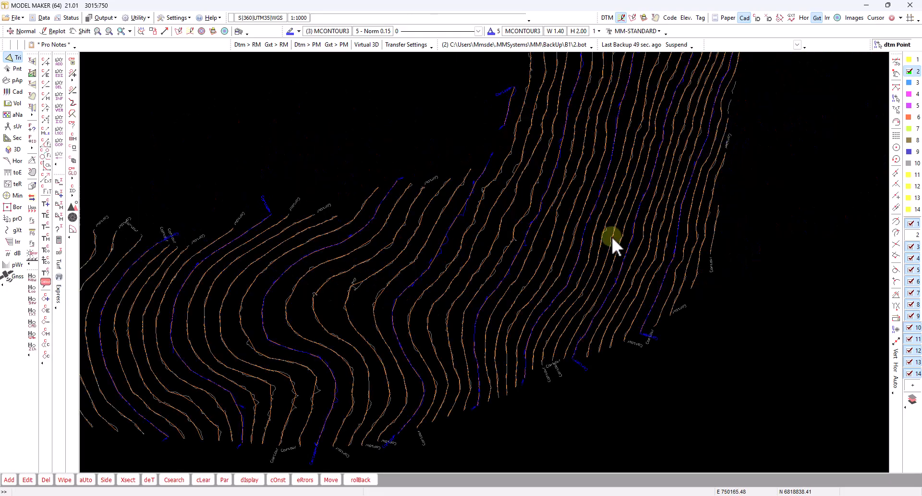
pyautogui.scroll(-3, 600, 237)
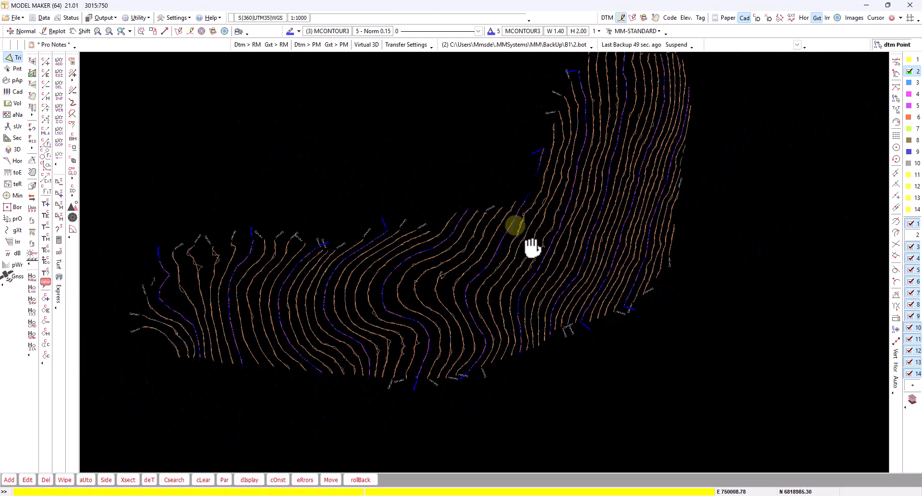